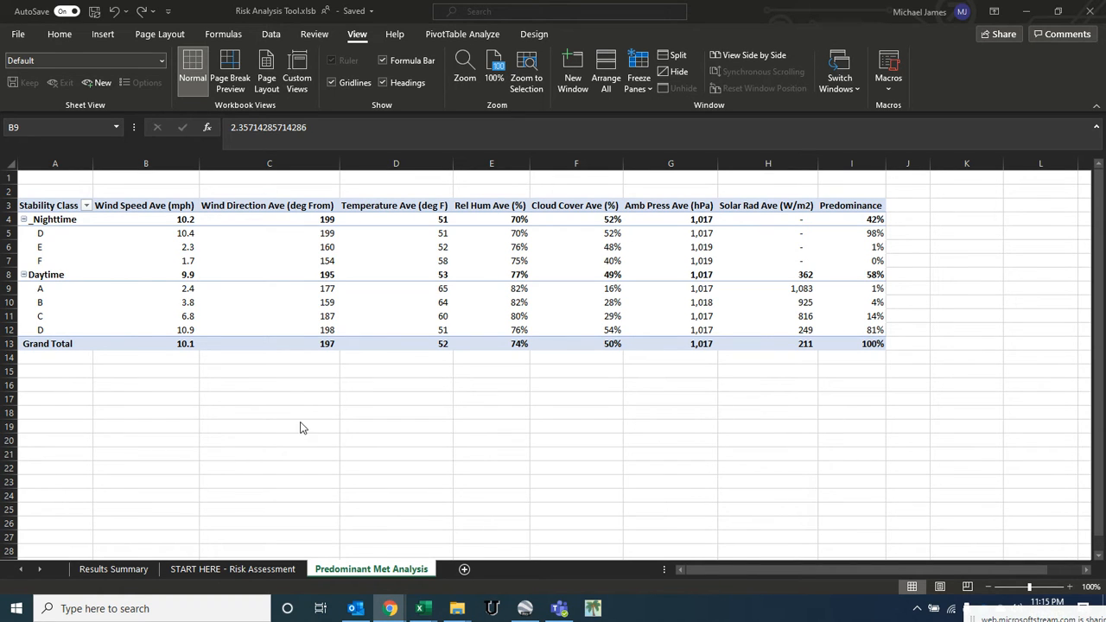
# - Browse the workbook's sheets and scroll through the input columns of the START HERE - Risk Assessment sheet
pyautogui.click(220, 570)
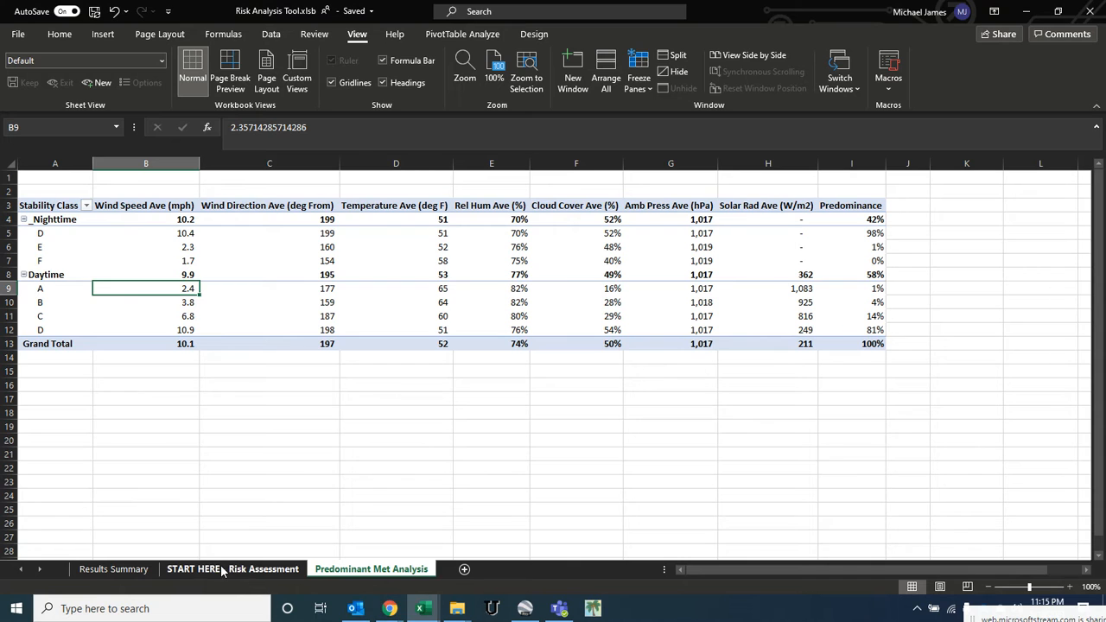
pyautogui.click(224, 571)
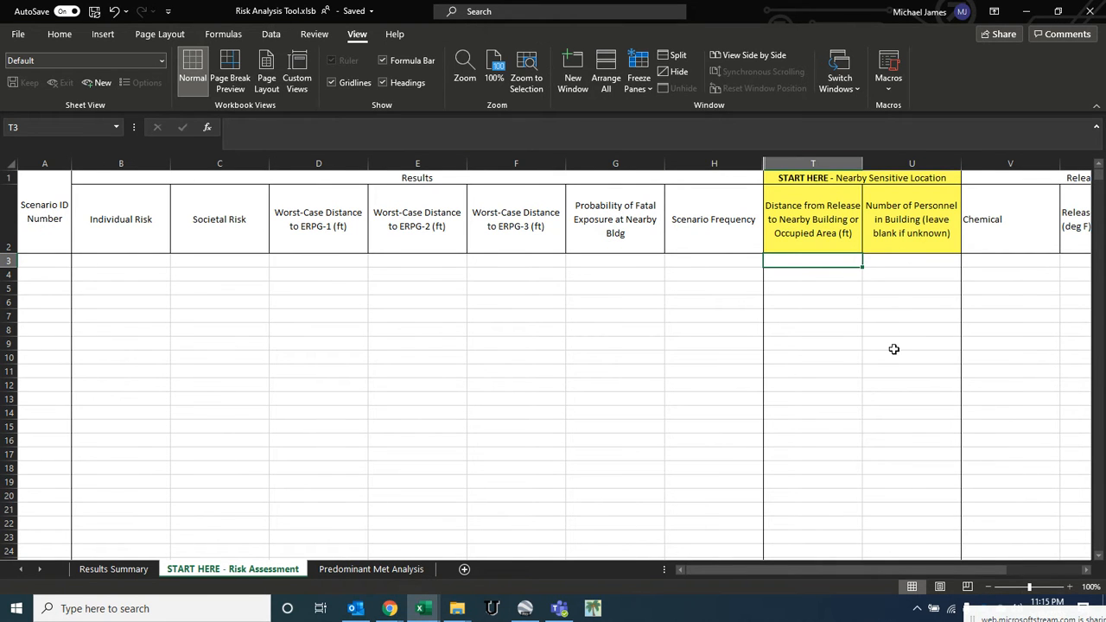
pyautogui.click(408, 574)
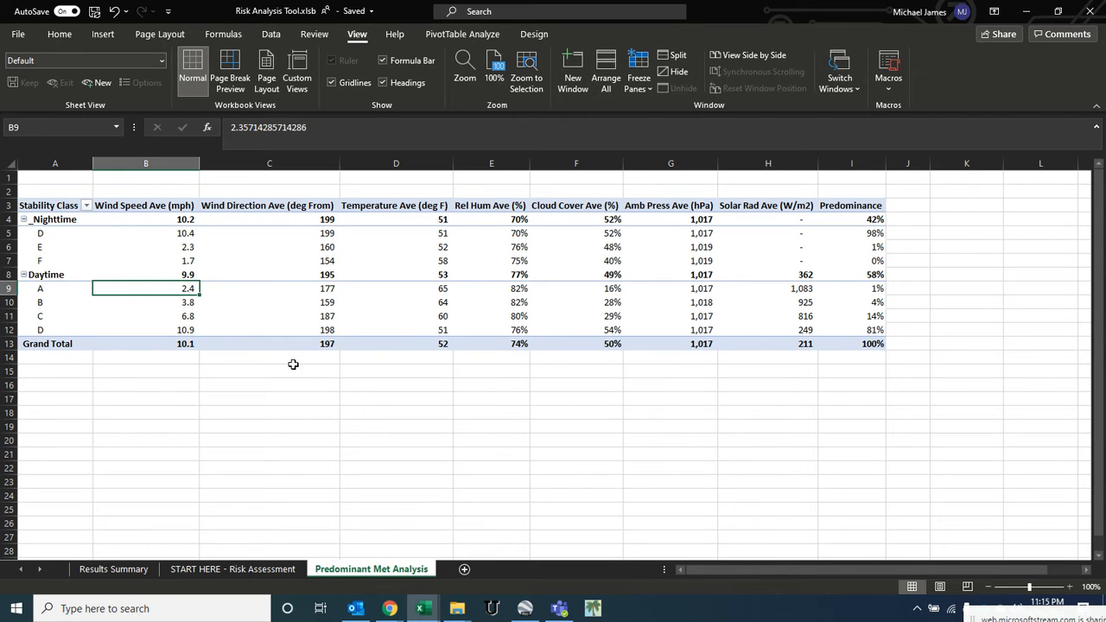
pyautogui.click(209, 570)
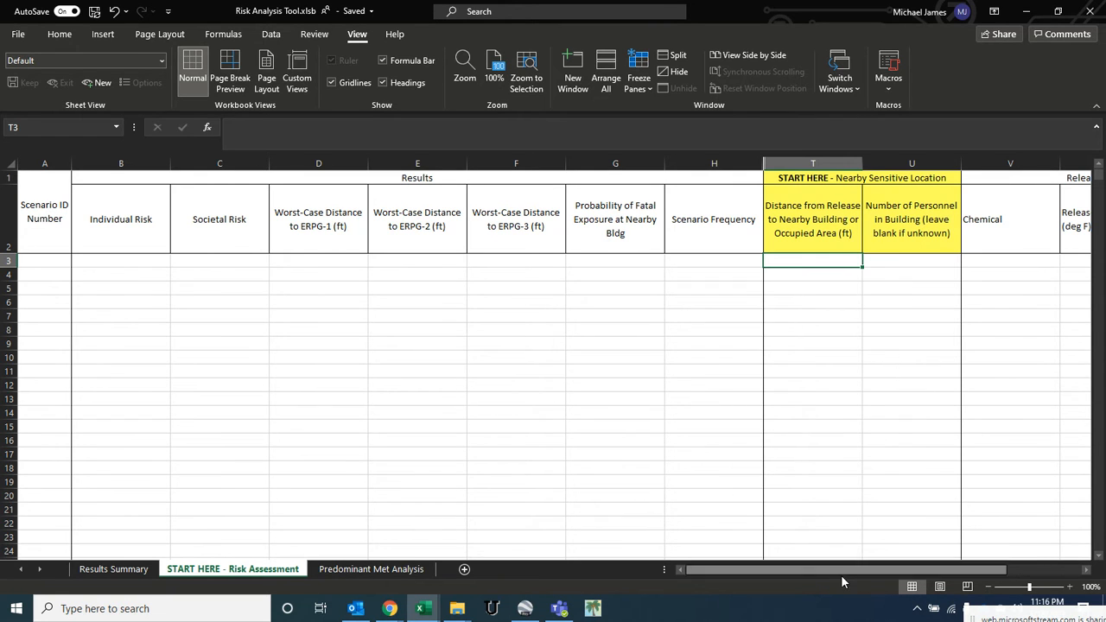
pyautogui.moveTo(838, 570); pyautogui.dragTo(876, 568)
pyautogui.click(275, 258)
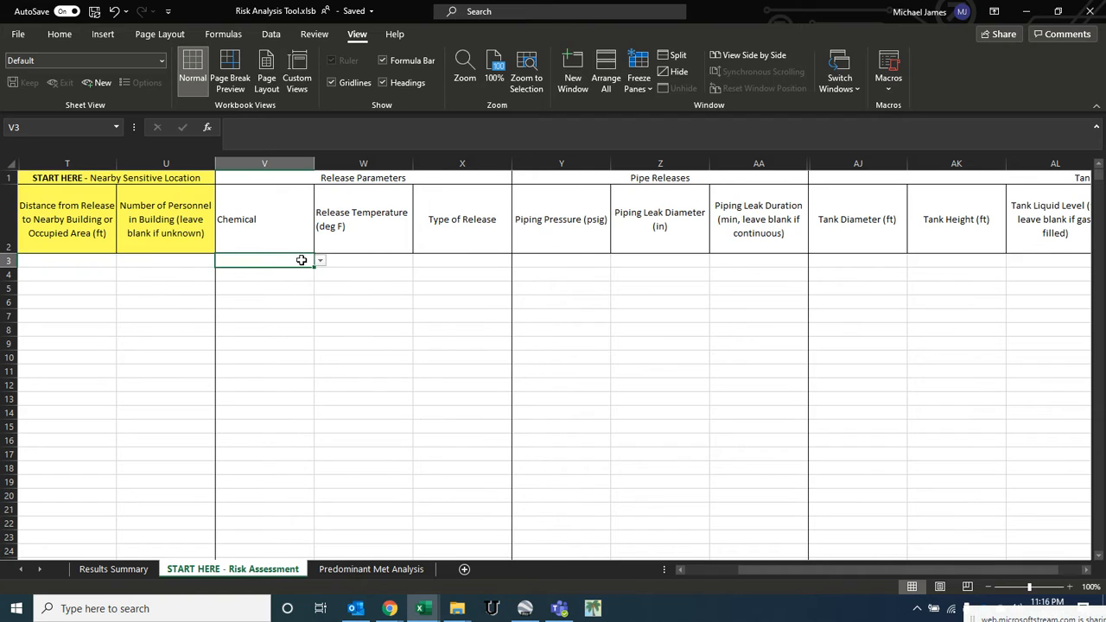
pyautogui.click(375, 259)
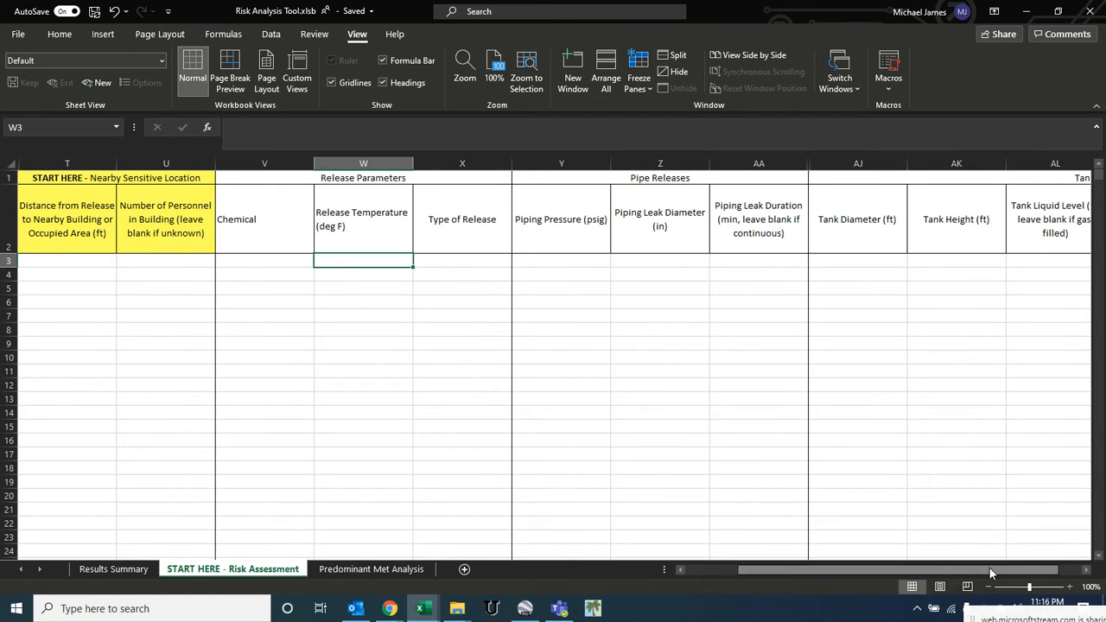
pyautogui.moveTo(1089, 574); pyautogui.dragTo(1087, 574)
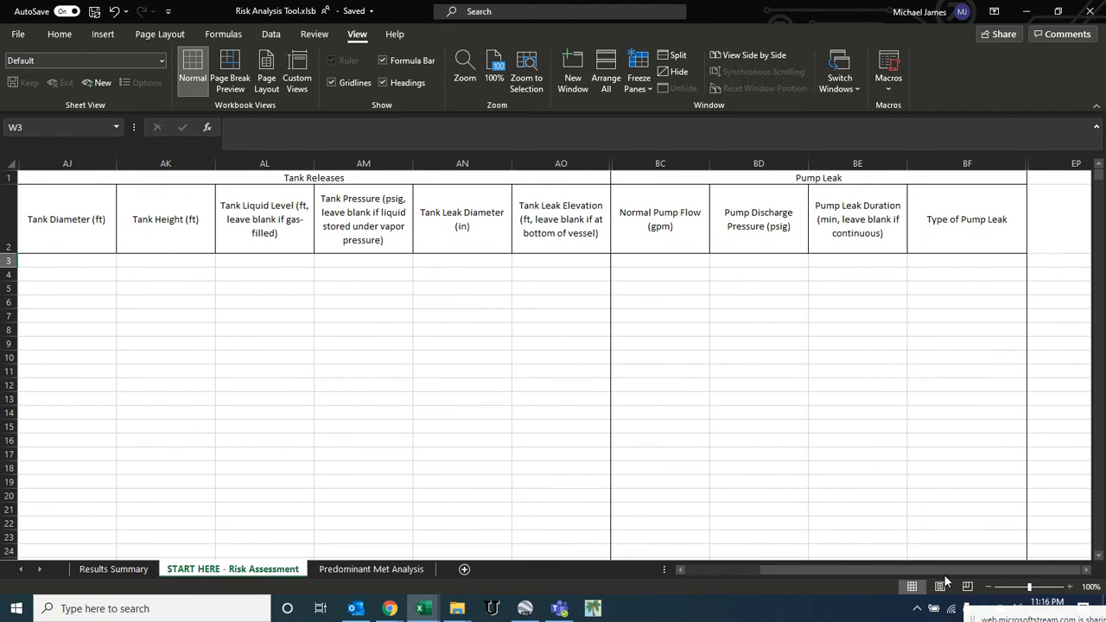
pyautogui.moveTo(944, 575); pyautogui.dragTo(875, 574)
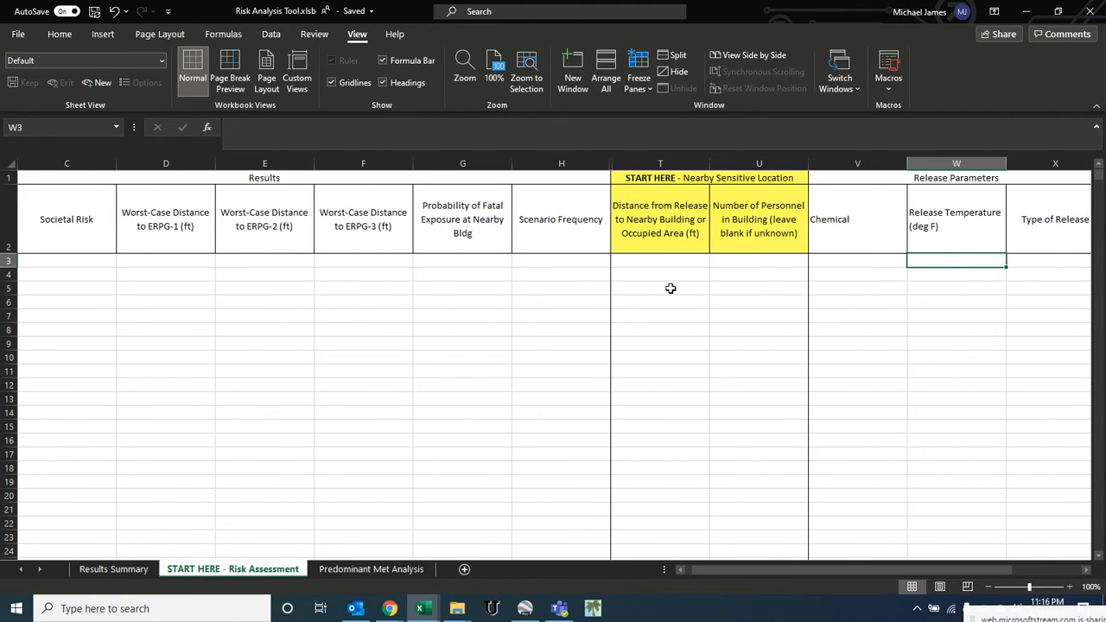
pyautogui.click(660, 264)
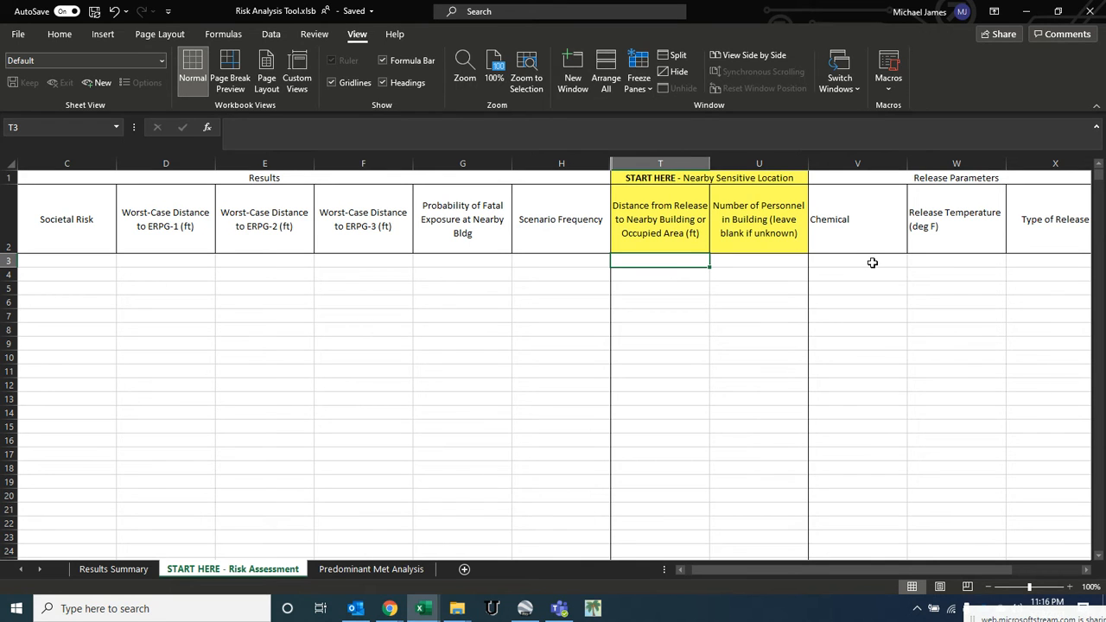
# - Set the scenario's release parameters to chemical Ammonia, release temperature 77 deg F and type of release Tank Leak
pyautogui.click(827, 261)
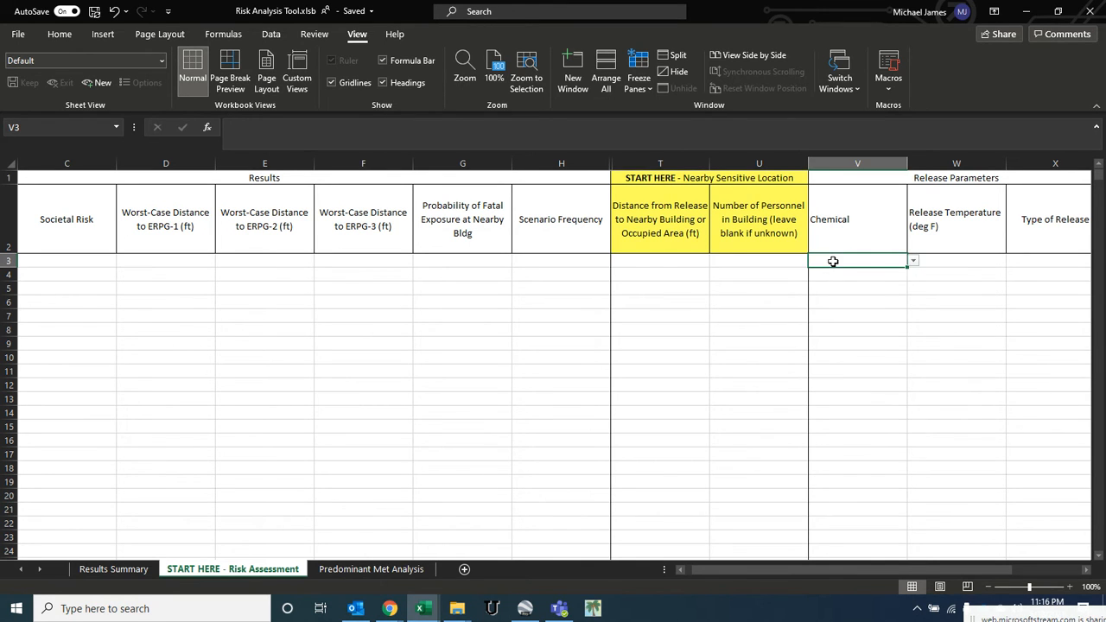
pyautogui.click(911, 260)
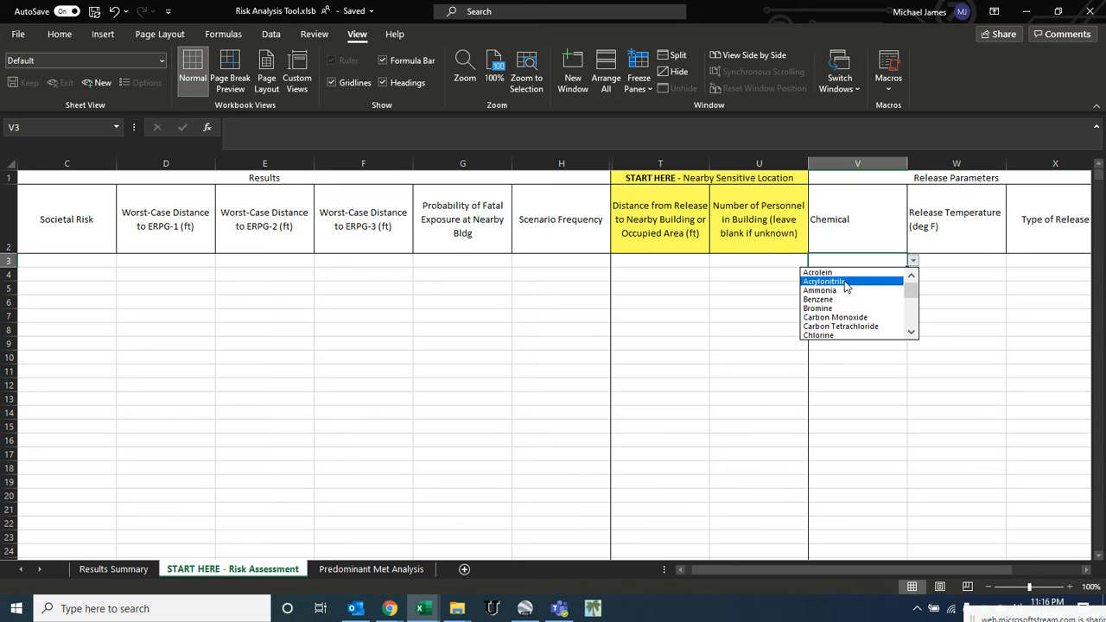
pyautogui.click(848, 292)
pyautogui.click(952, 259)
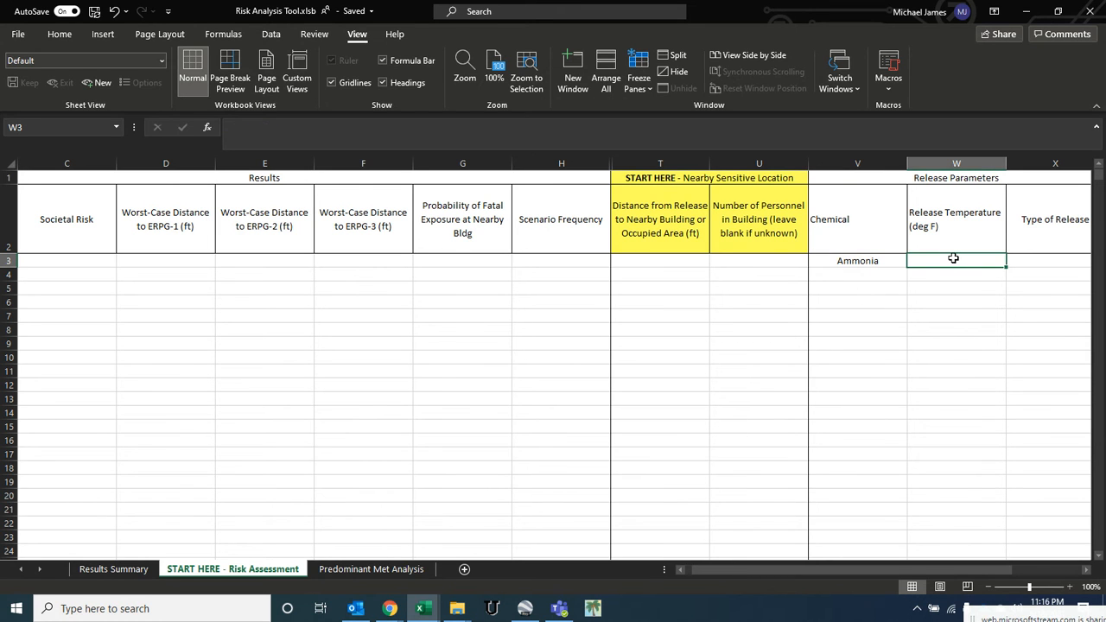
pyautogui.write('77')
pyautogui.press('Tab')
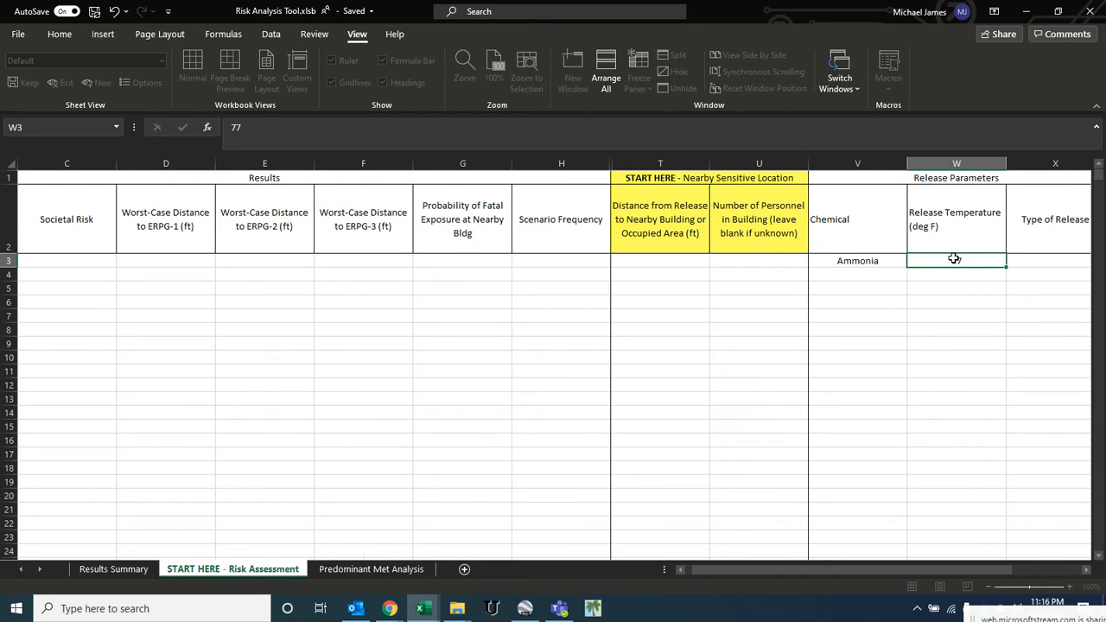
pyautogui.click(1012, 261)
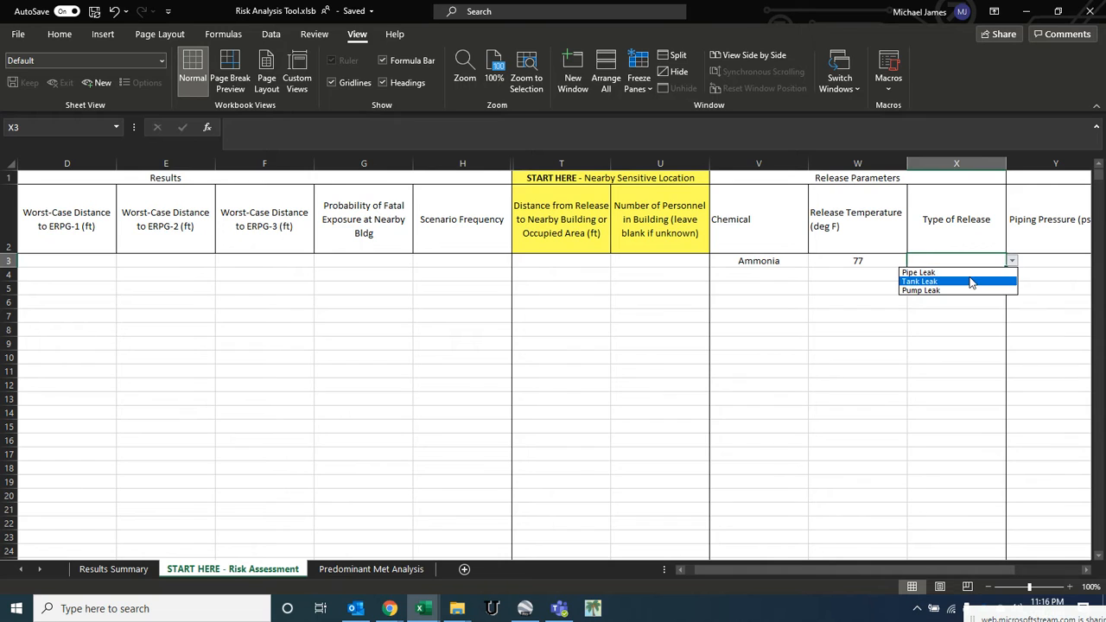
pyautogui.click(966, 282)
# - Enter 300 ft as the distance to the nearby building and 10 as the number of personnel in it
pyautogui.click(581, 266)
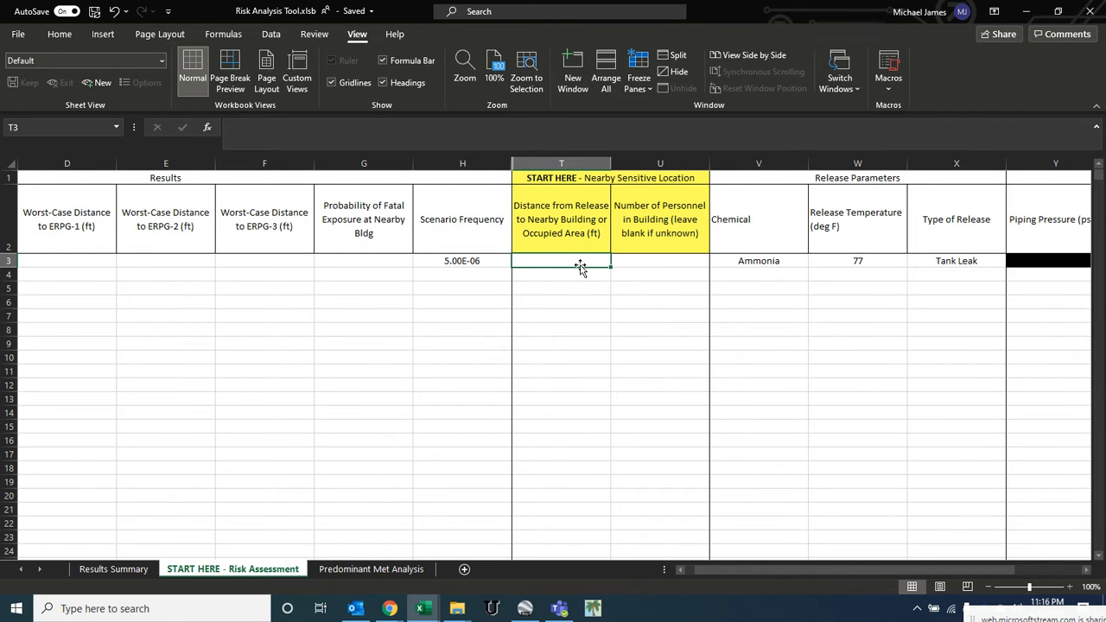
pyautogui.write('300')
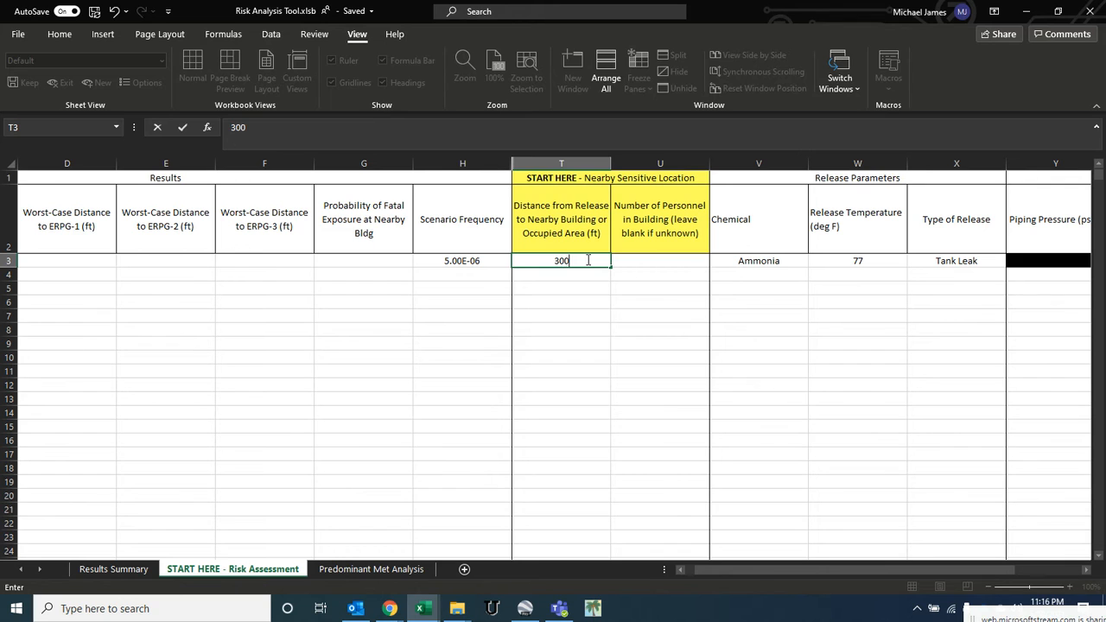
pyautogui.press('Tab')
pyautogui.write('1')
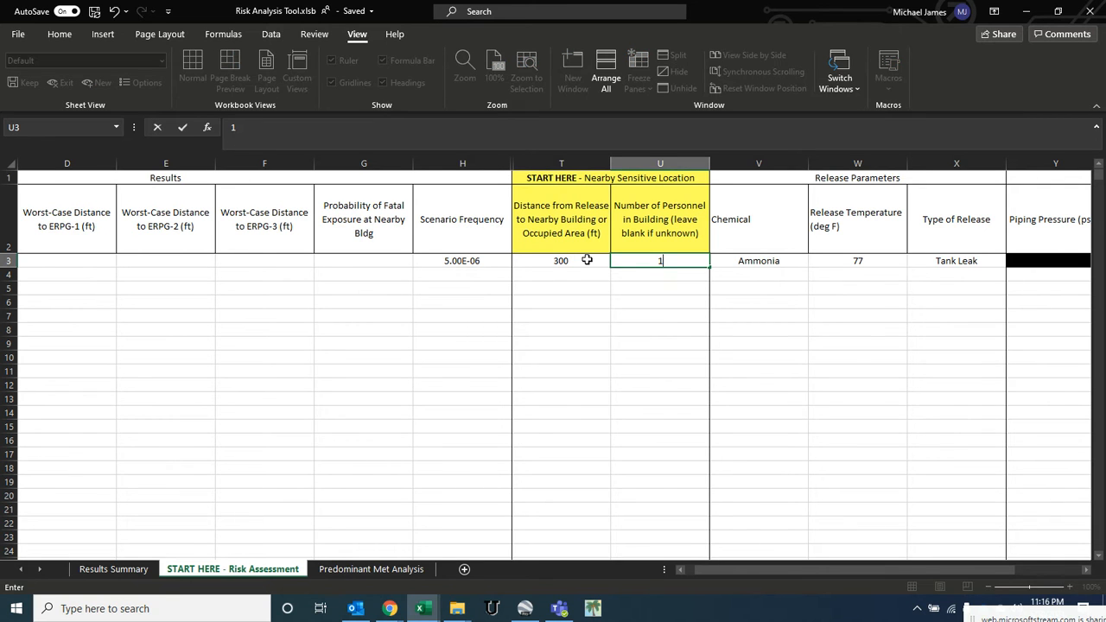
pyautogui.write('0')
pyautogui.press('Tab')
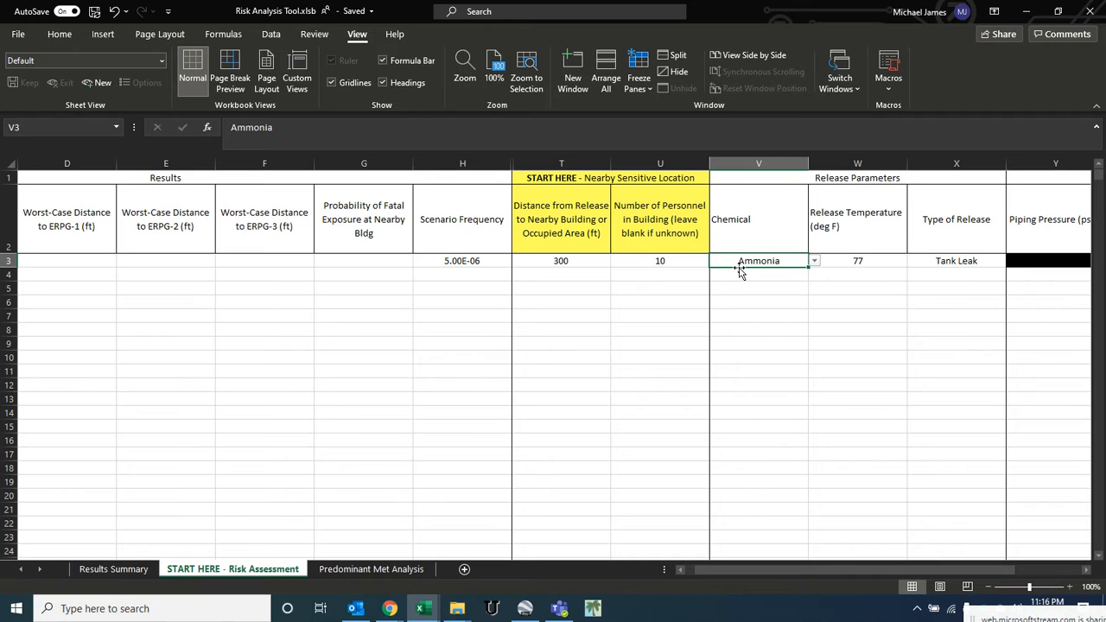
# - Move to the tank release columns and enter a tank diameter of 10 ft and tank height of 10 ft
pyautogui.press('Tab')
pyautogui.press('Tab')
pyautogui.press('Tab')
pyautogui.press('Tab')
pyautogui.press('Tab')
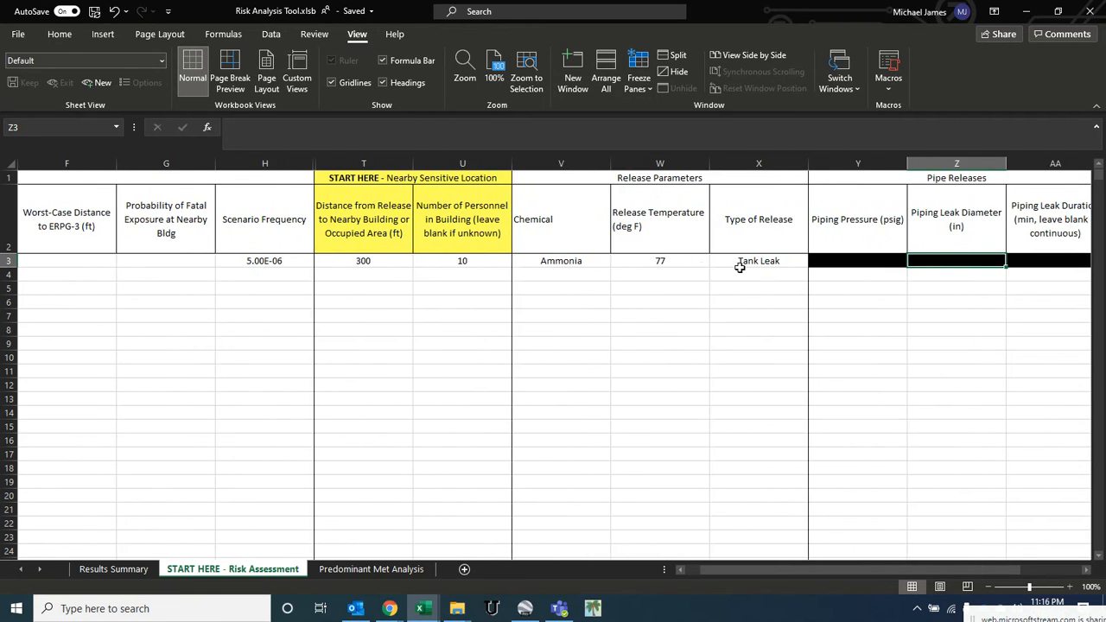
pyautogui.press('Tab')
pyautogui.press('Tab')
pyautogui.press('Tab')
pyautogui.press('Tab')
pyautogui.press('Tab')
pyautogui.press('Tab')
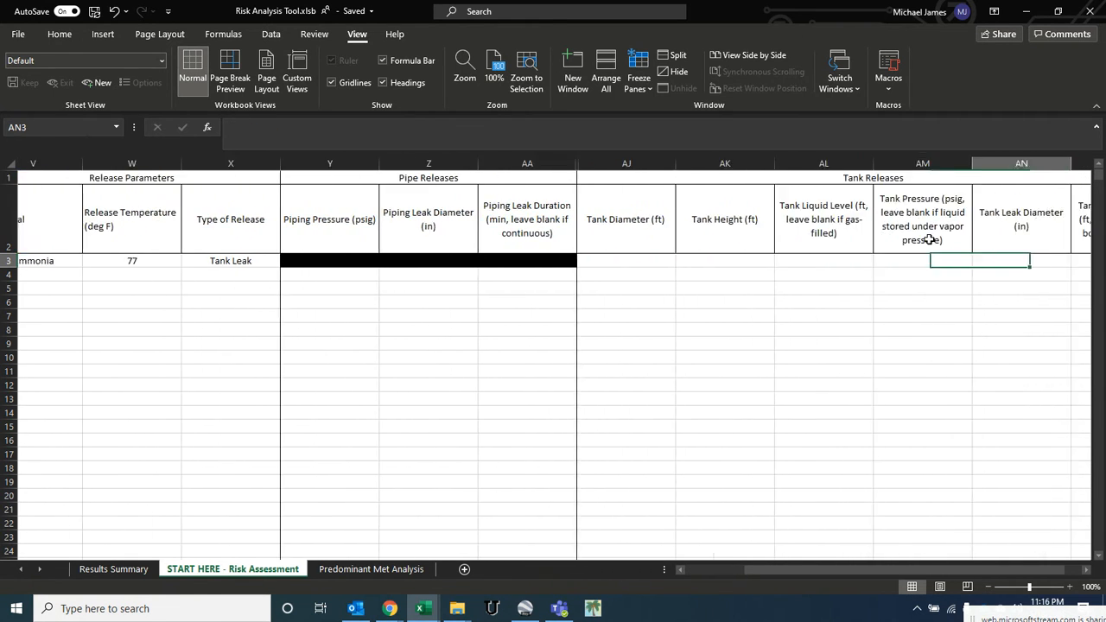
pyautogui.moveTo(464, 260); pyautogui.dragTo(938, 263)
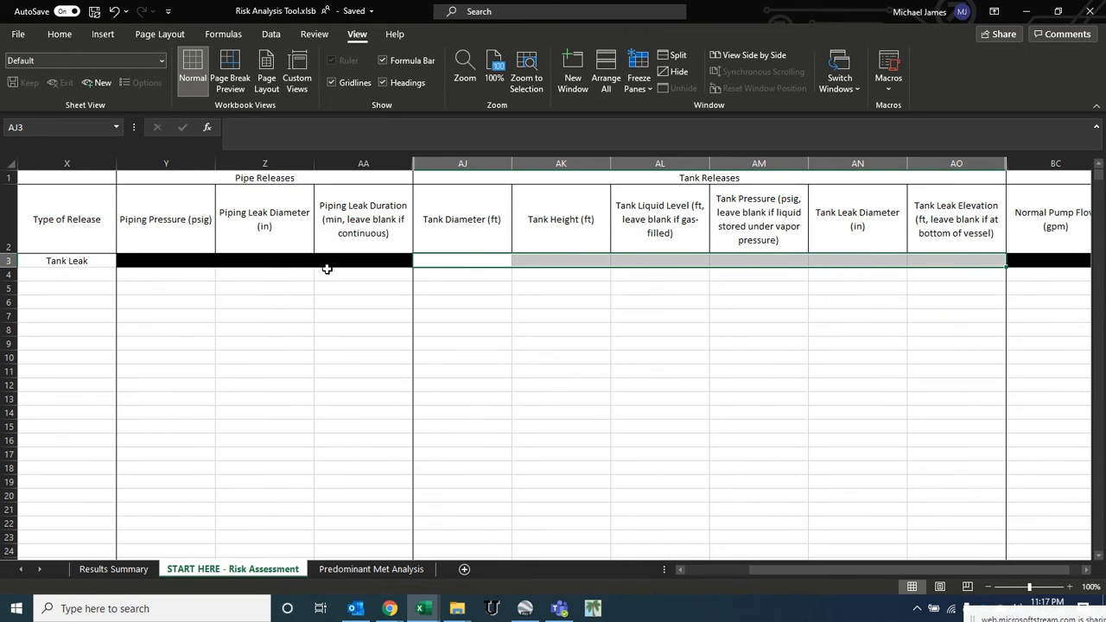
pyautogui.click(467, 258)
pyautogui.write('10')
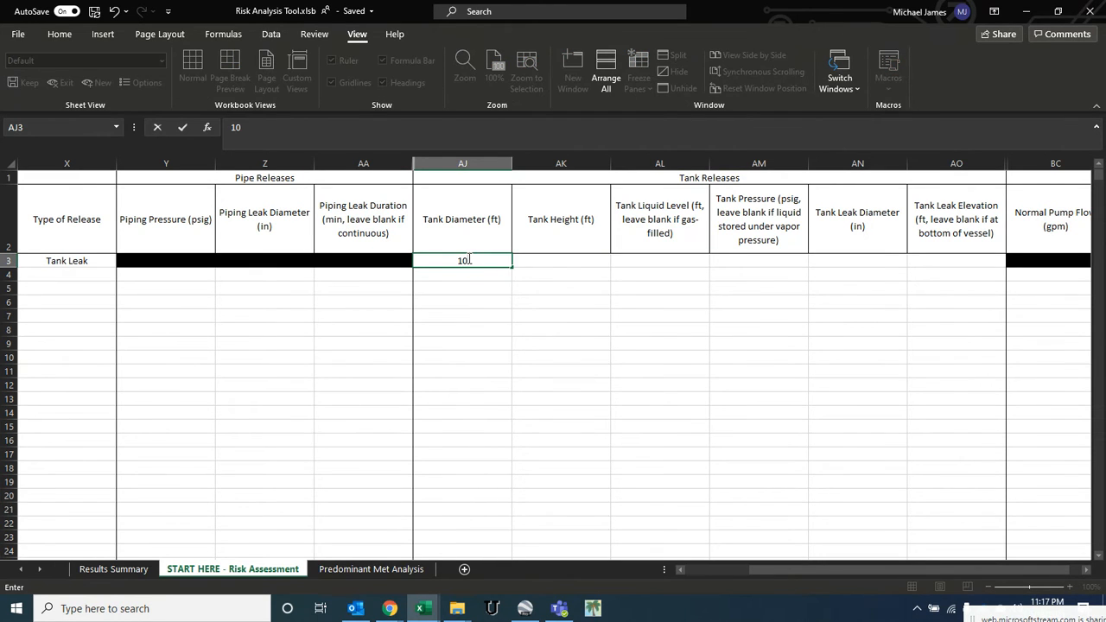
pyautogui.press('Tab')
pyautogui.write('1')
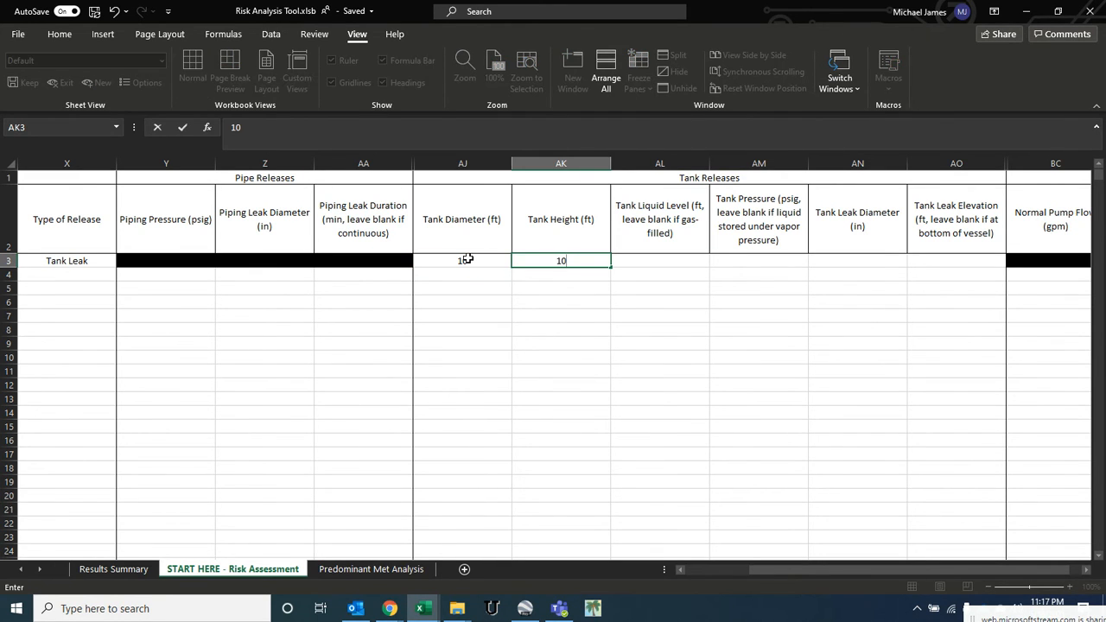
pyautogui.write('0')
pyautogui.press('Tab')
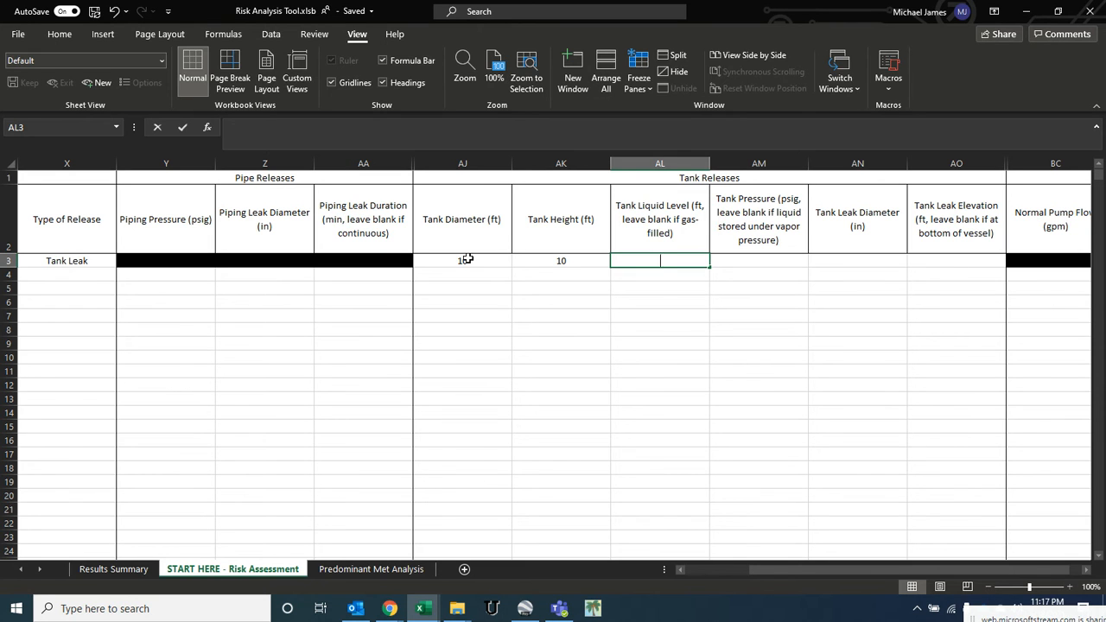
# - Enter tank liquid level 7 ft, leave tank pressure blank, and set leak diameter 2 in and leak elevation 3 ft
pyautogui.write('7')
pyautogui.press('Tab')
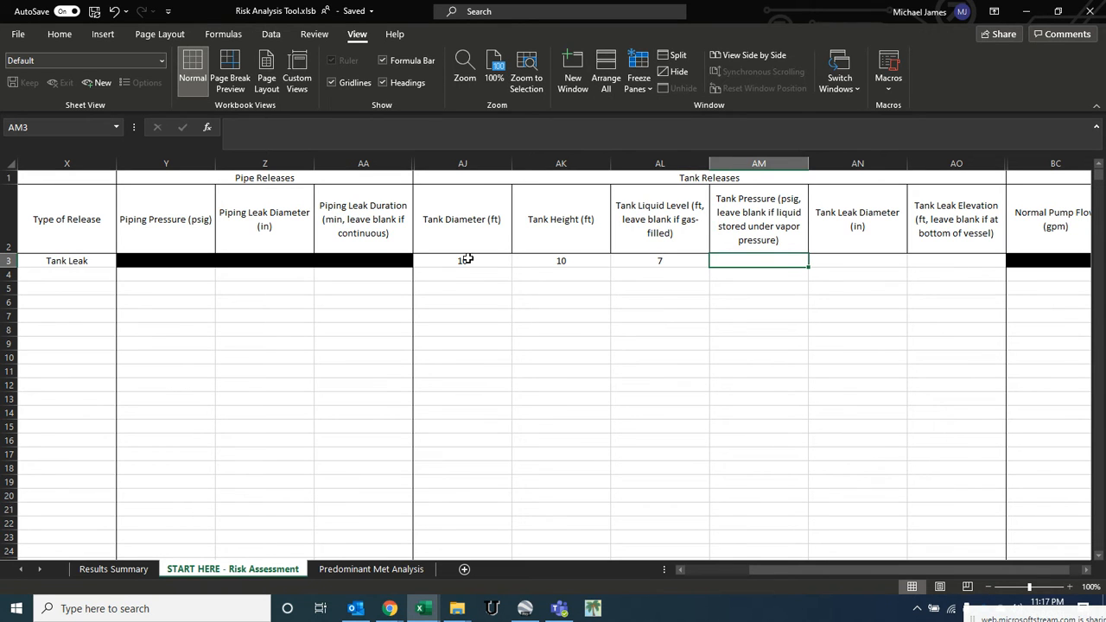
pyautogui.press('Tab')
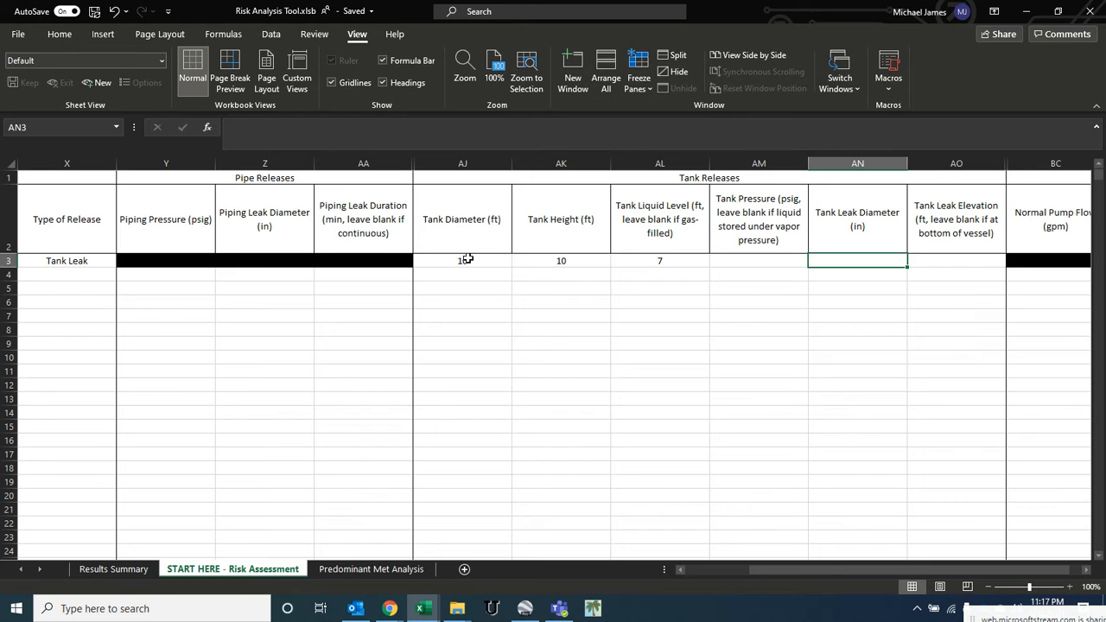
pyautogui.write('2')
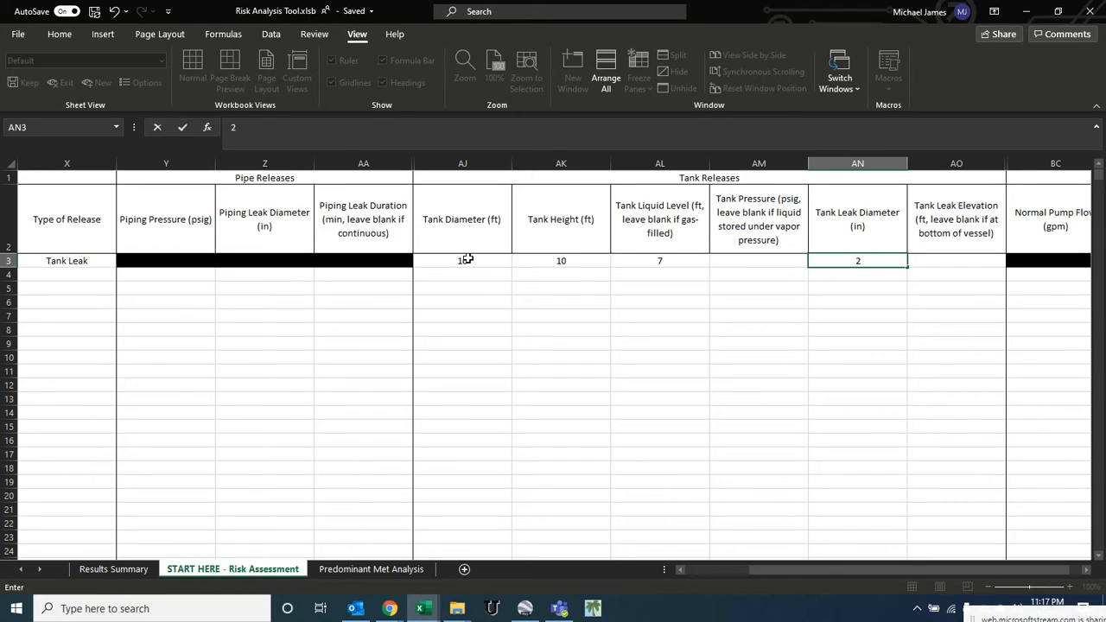
pyautogui.press('Tab')
pyautogui.write('3')
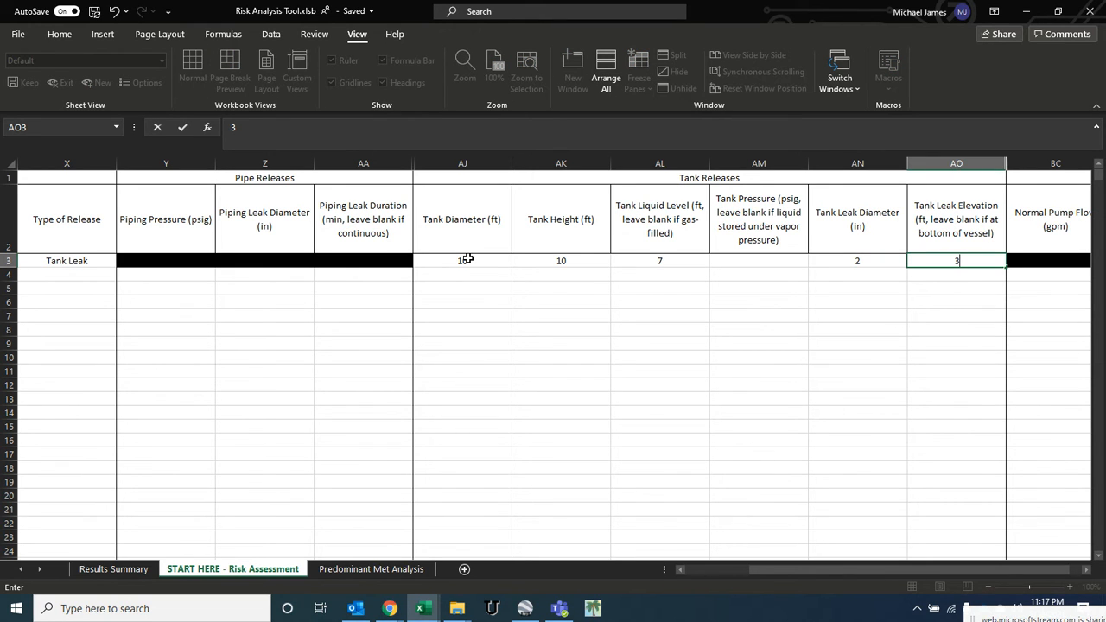
pyautogui.press('Left')
pyautogui.press('Left')
pyautogui.press('Left')
pyautogui.press('Left')
pyautogui.press('Left')
pyautogui.press('Left')
pyautogui.press('Left')
pyautogui.press('Left')
pyautogui.press('Left')
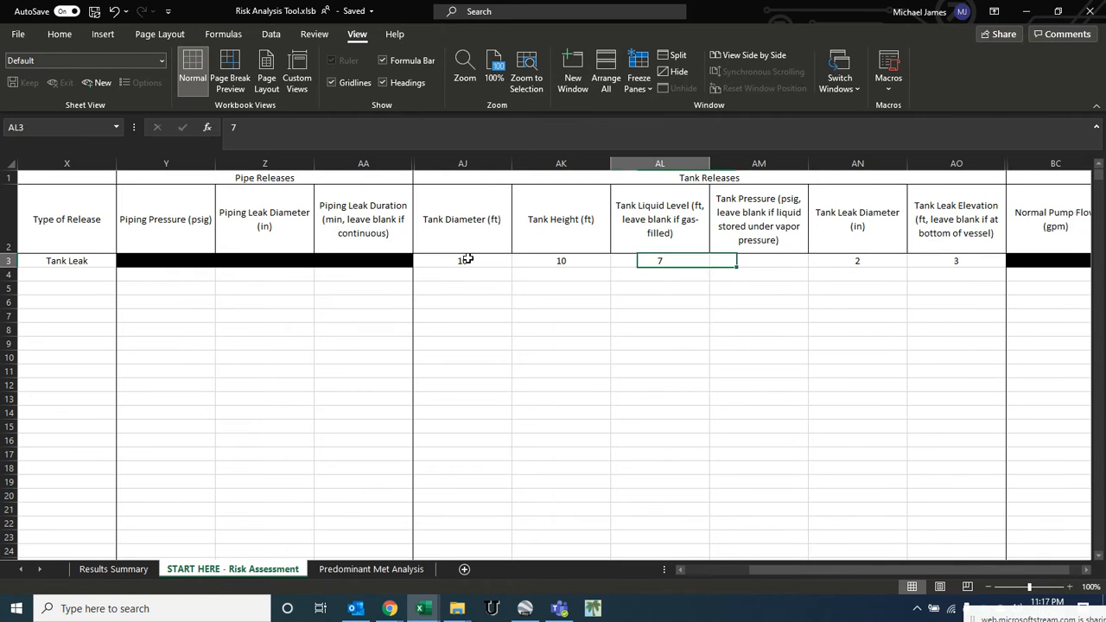
# - Review the calculated results columns, including individual and societal risk and worst-case ERPG distances, for the scenario
pyautogui.press('Left')
pyautogui.press('Left')
pyautogui.press('Left')
pyautogui.press('Left')
pyautogui.press('Left')
pyautogui.press('Left')
pyautogui.press('Left')
pyautogui.press('Left')
pyautogui.press('Left')
pyautogui.press('Left')
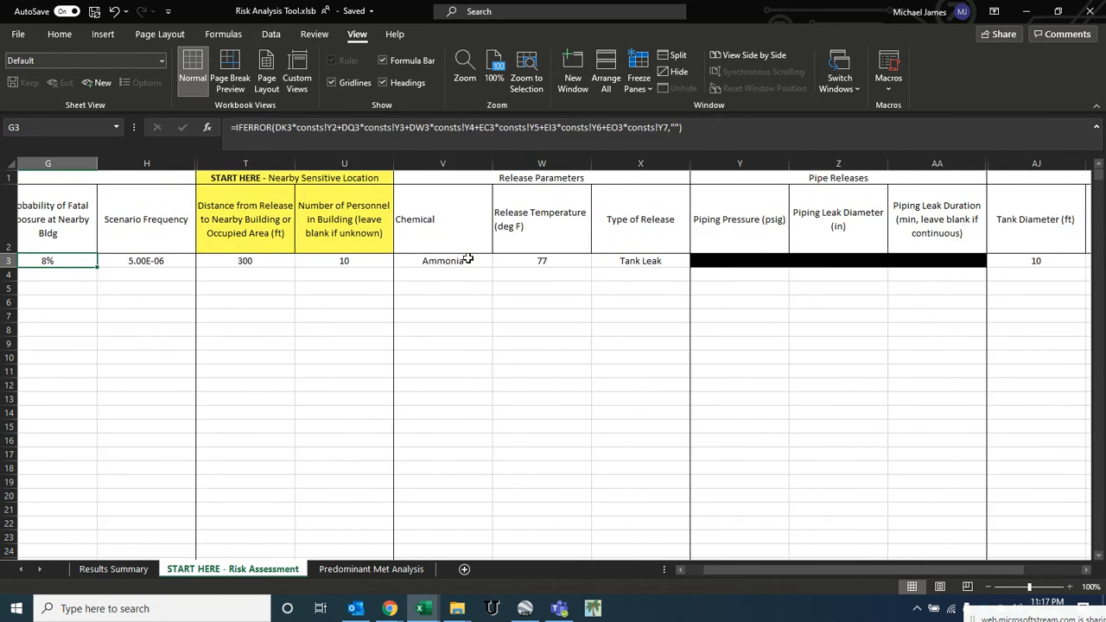
pyautogui.press('Left')
pyautogui.press('Left')
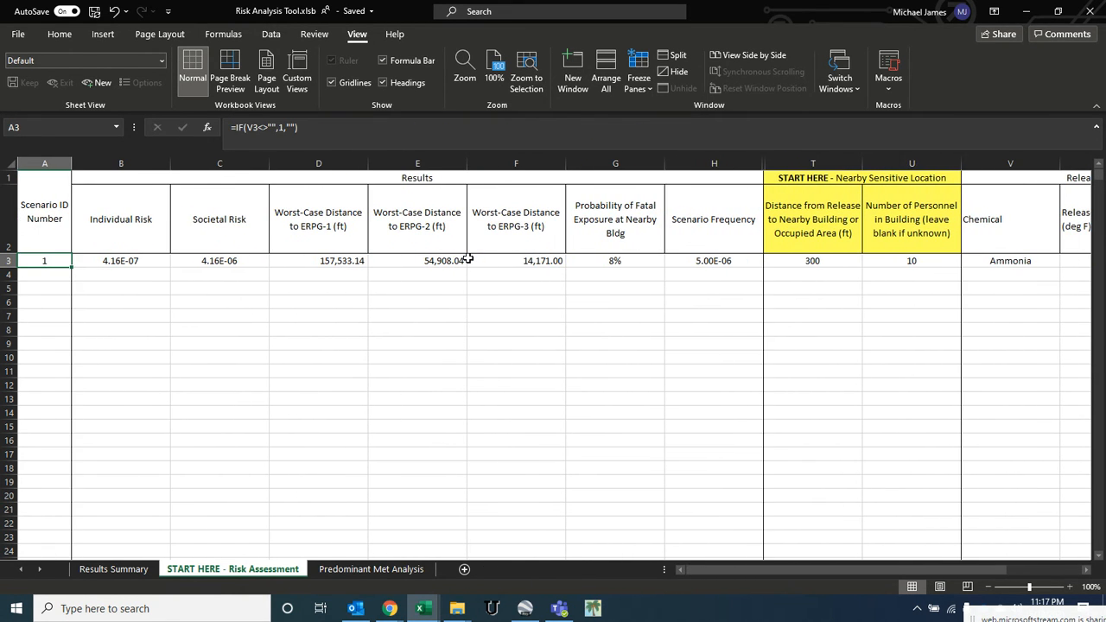
pyautogui.click(524, 227)
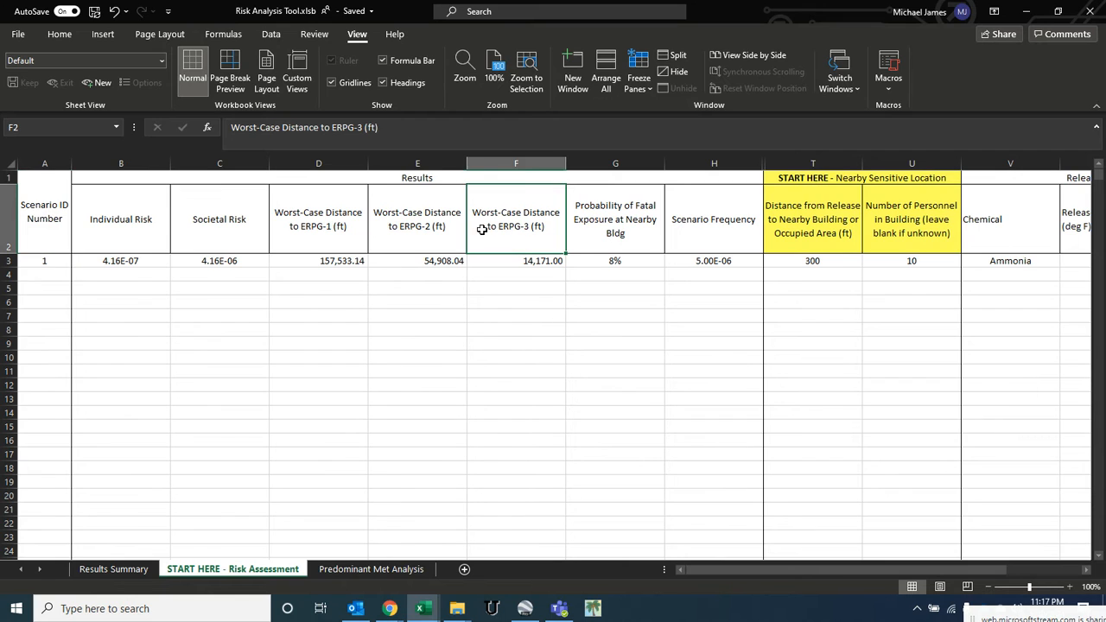
pyautogui.click(428, 231)
pyautogui.click(332, 236)
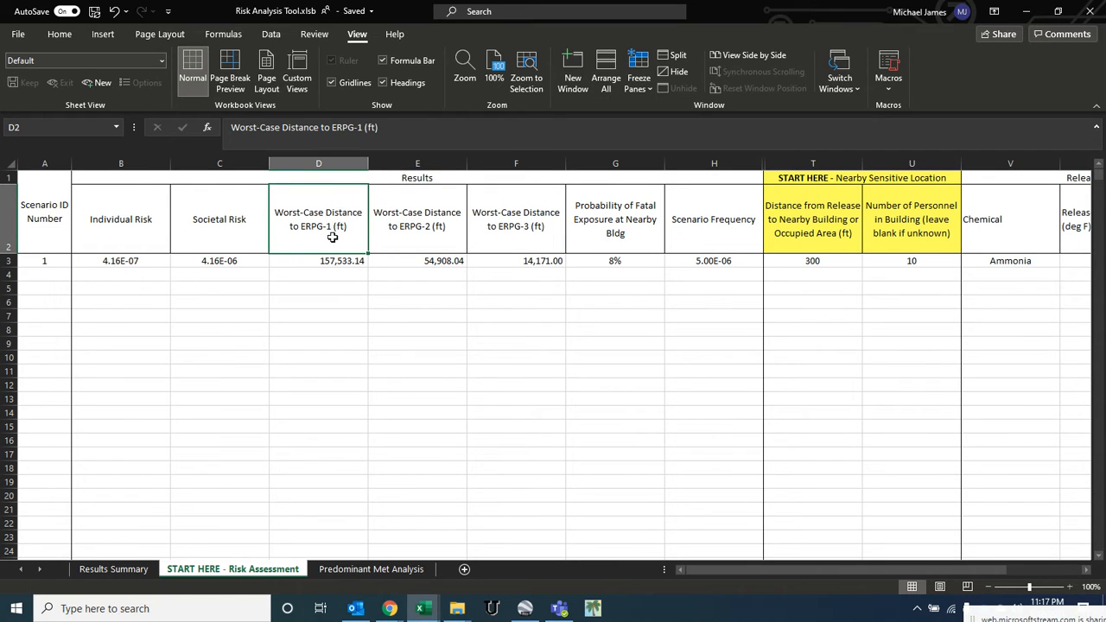
pyautogui.click(387, 238)
pyautogui.click(499, 239)
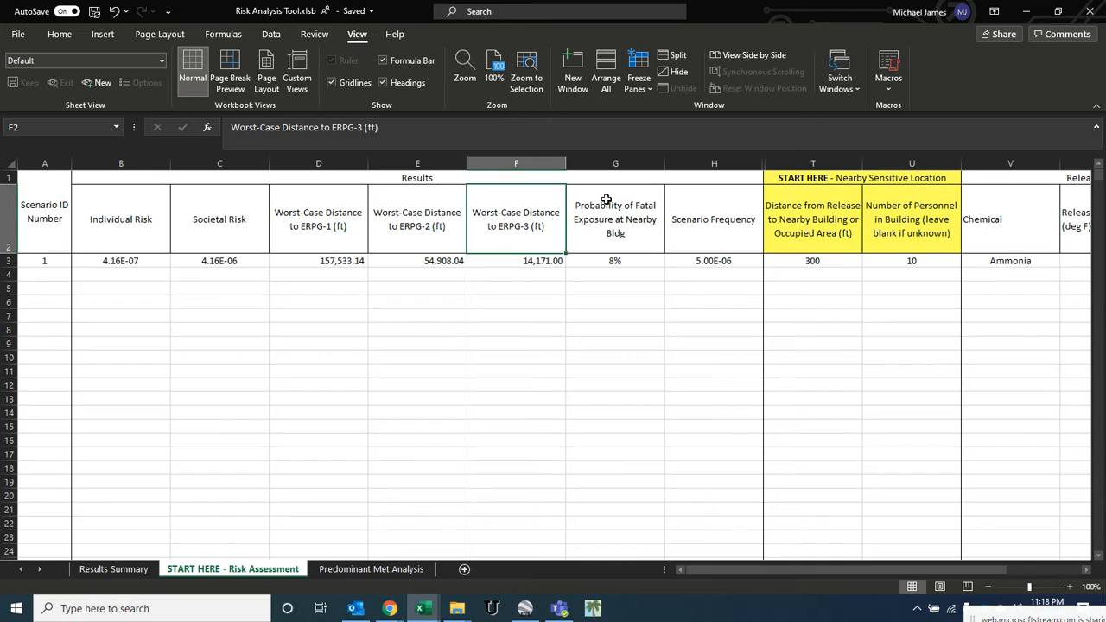
pyautogui.click(637, 259)
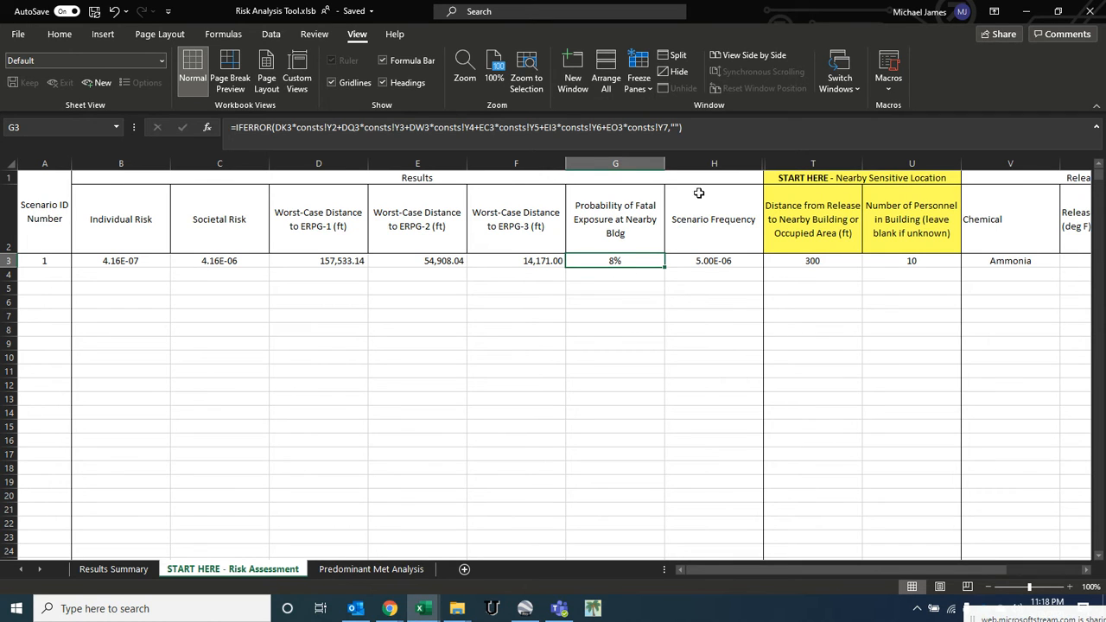
# - Inspect the formulas behind the individual risk, probability of fatal exposure, scenario frequency and societal risk cells for scenario 1
pyautogui.click(712, 262)
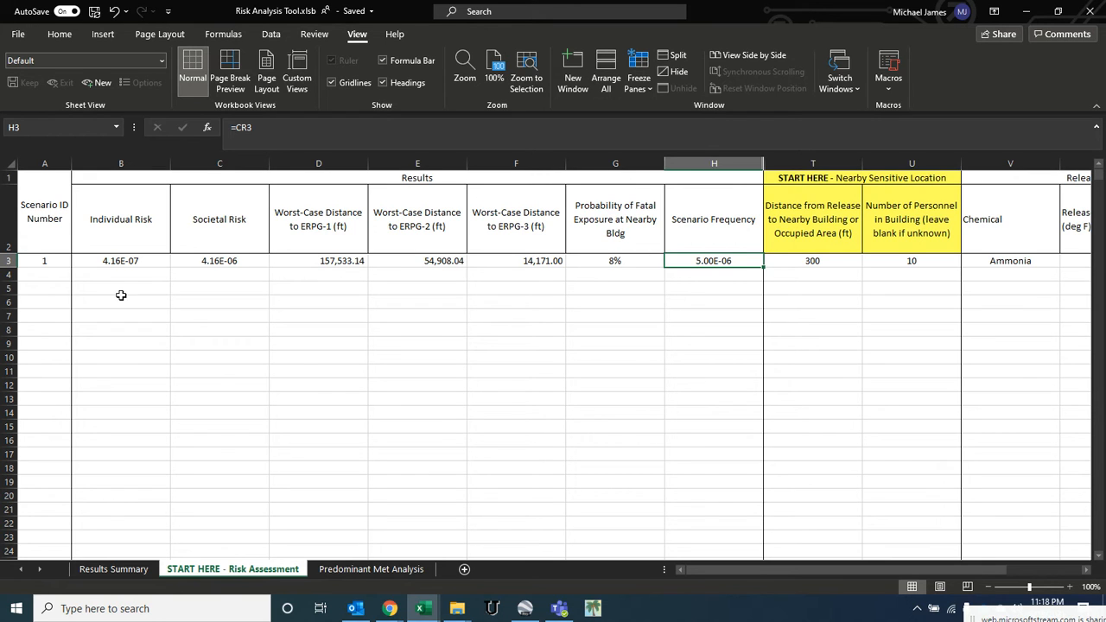
pyautogui.click(112, 263)
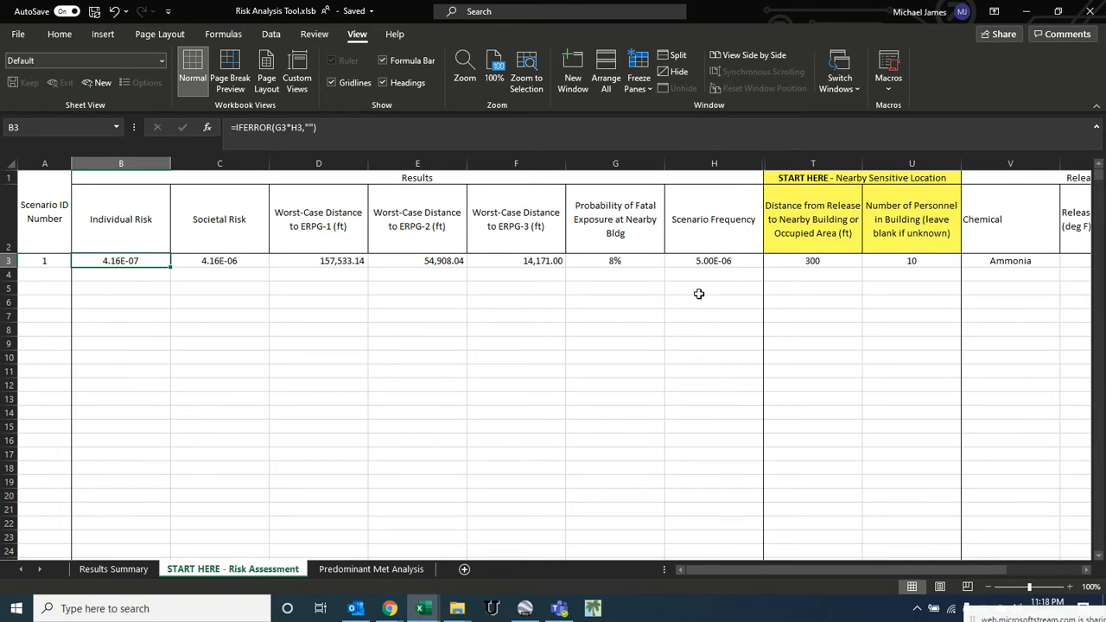
pyautogui.click(708, 261)
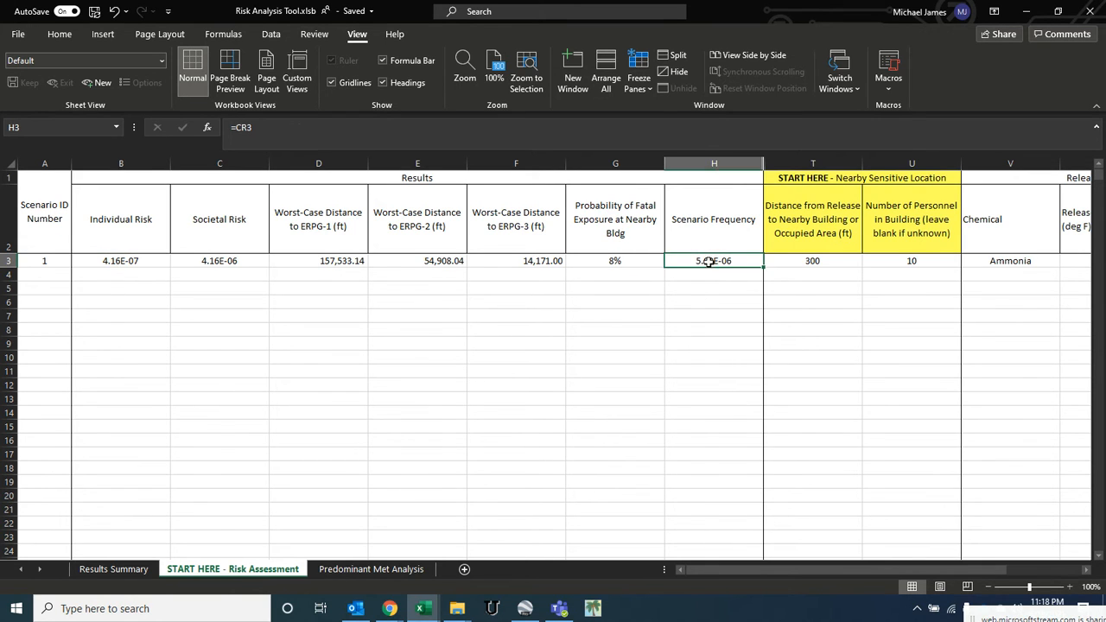
pyautogui.click(613, 262)
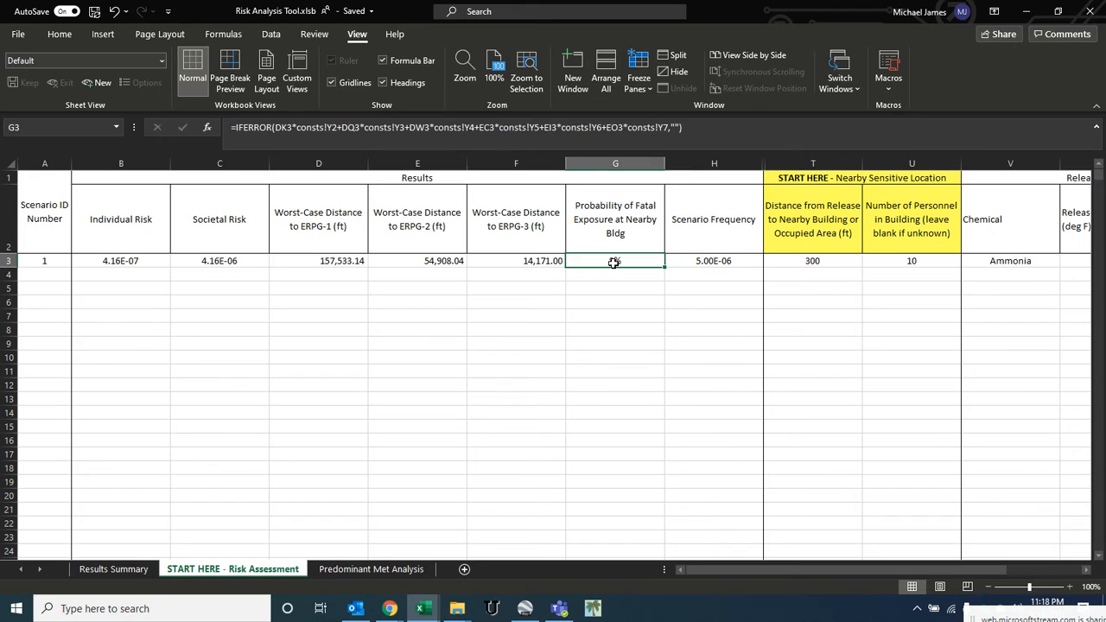
pyautogui.click(142, 262)
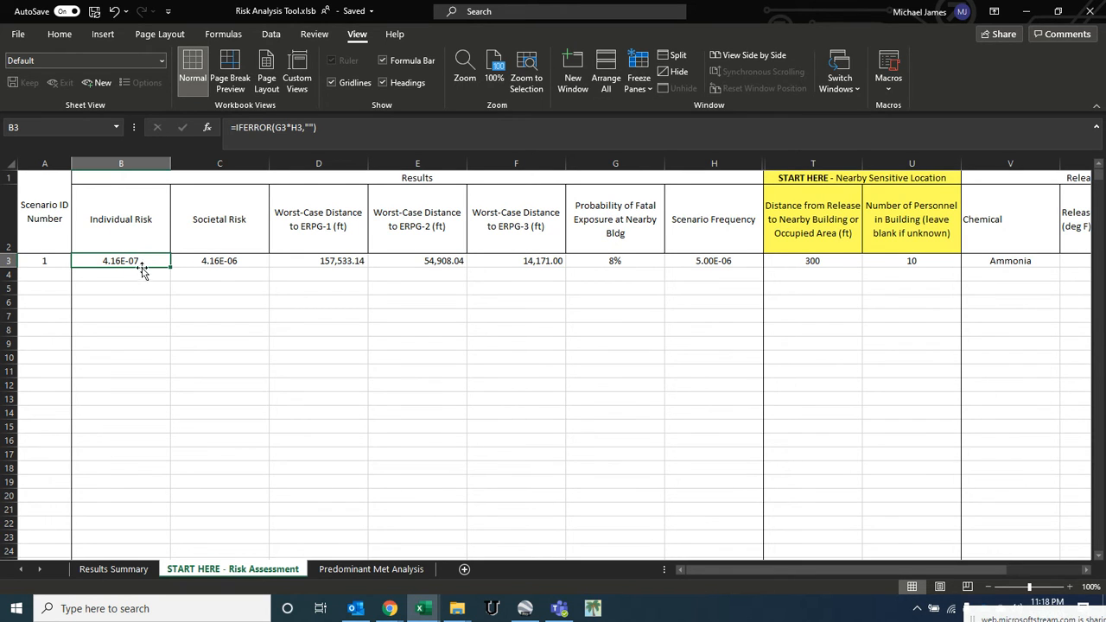
pyautogui.click(210, 262)
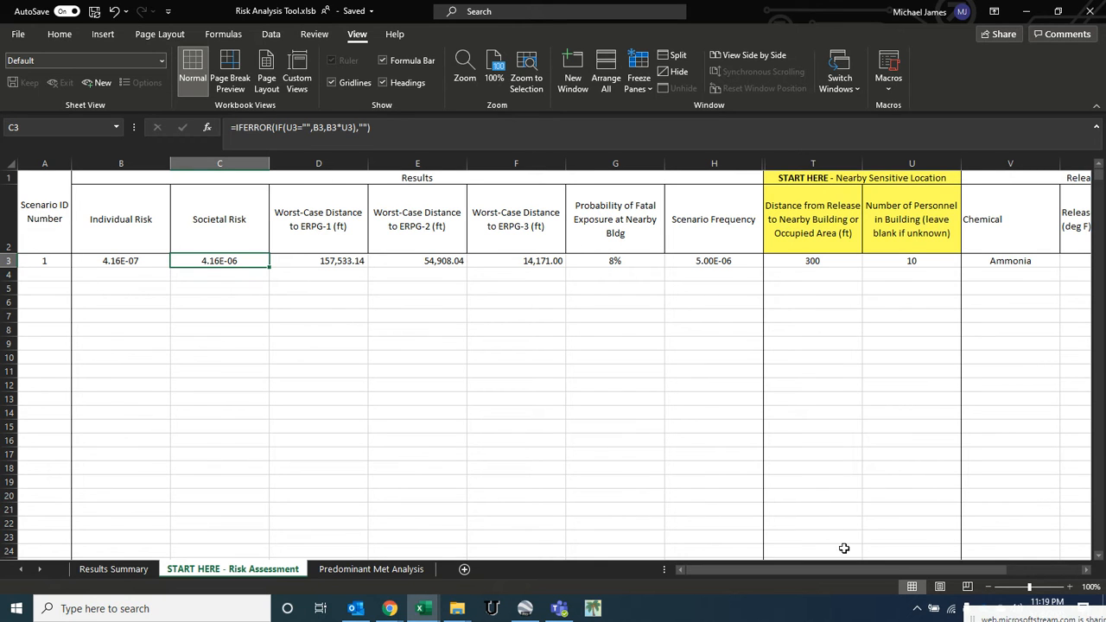
# - Start a second scenario in the next row by choosing Chlorine as the chemical
pyautogui.moveTo(883, 573); pyautogui.dragTo(938, 575)
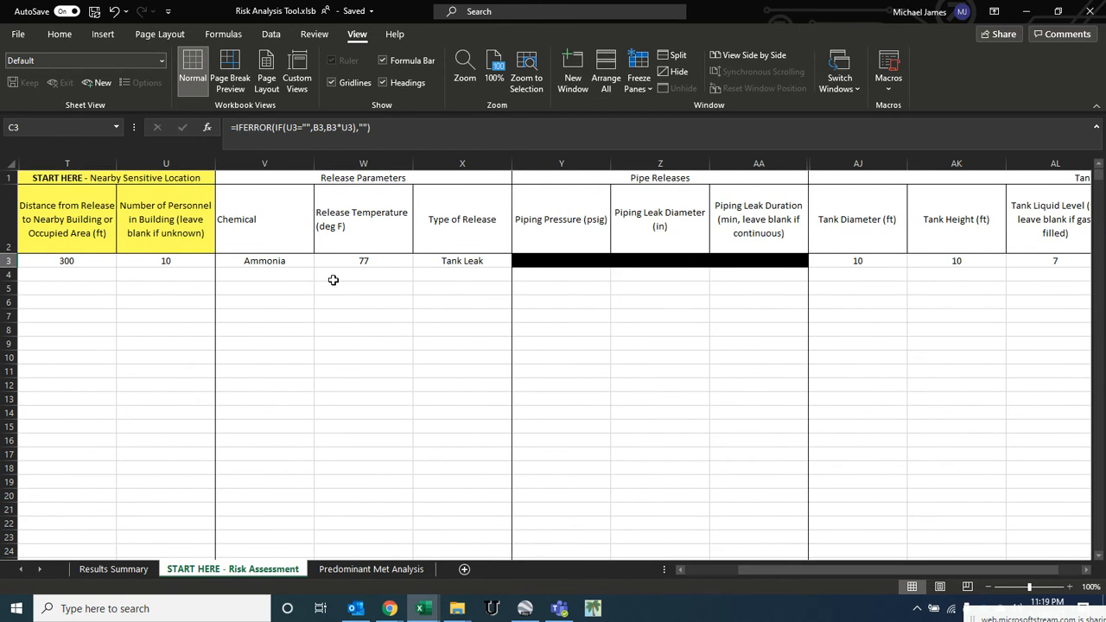
pyautogui.click(294, 280)
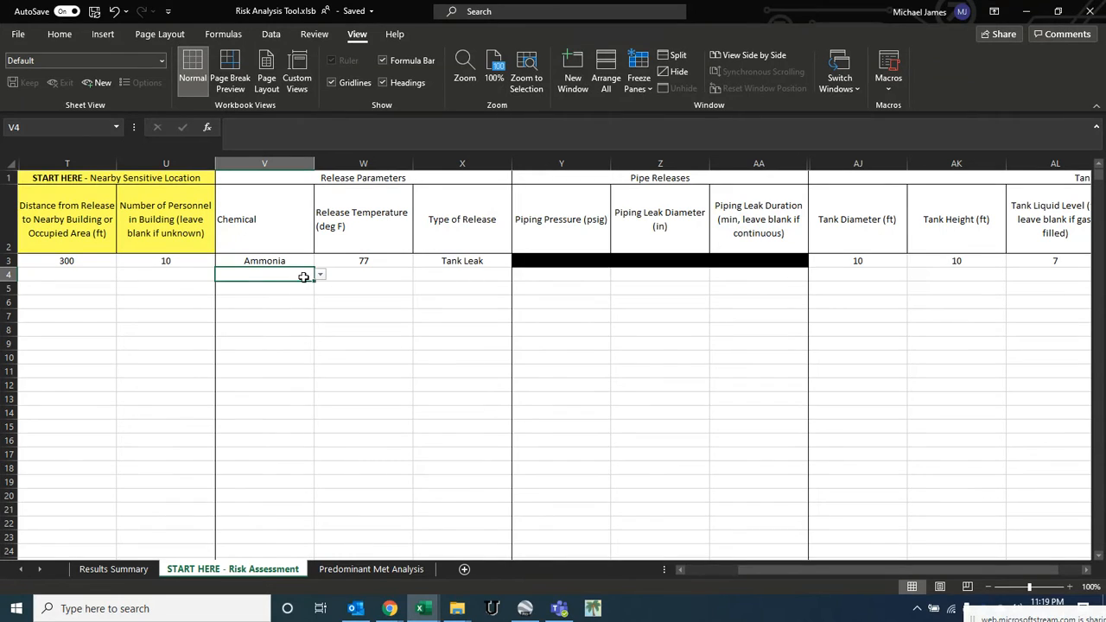
pyautogui.click(320, 275)
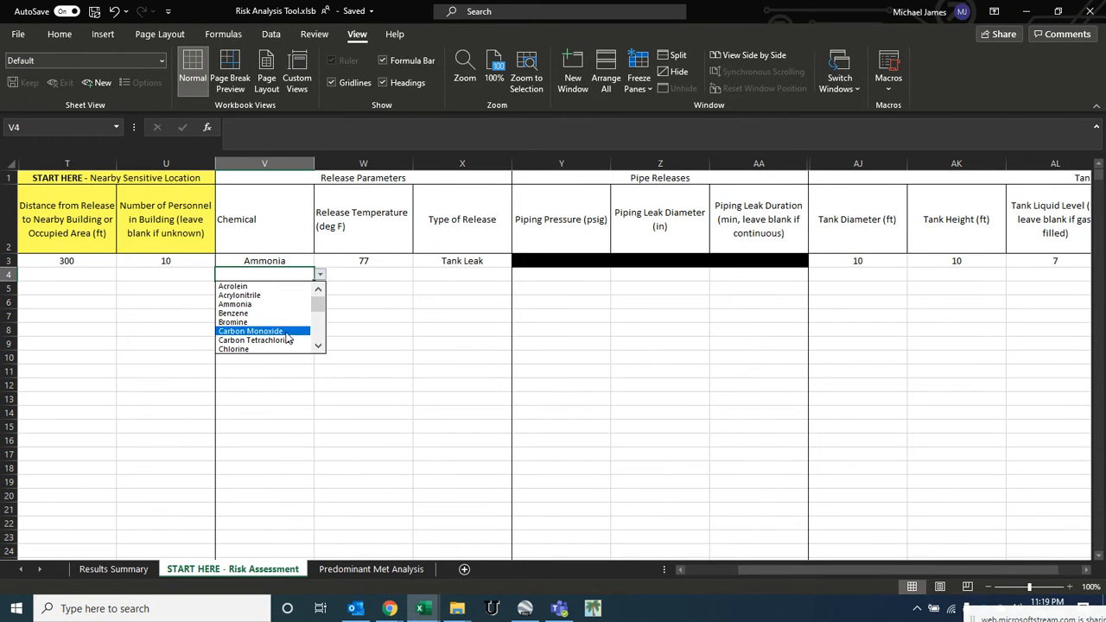
pyautogui.click(264, 349)
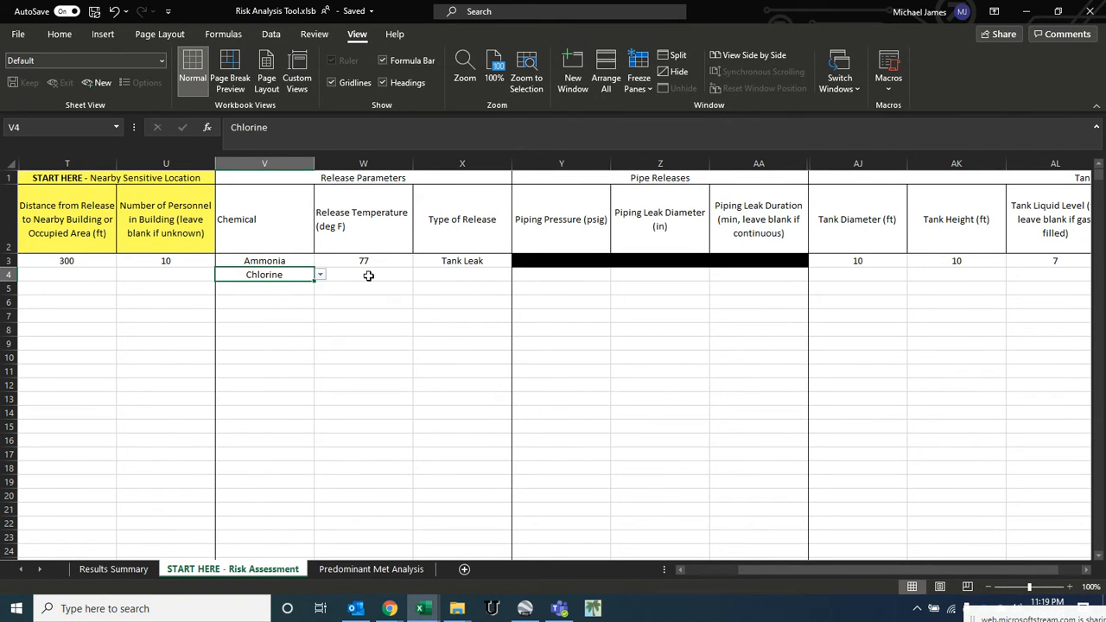
# - Enter a release temperature of 77 °F and choose Pipe Leak as the release type for the chlorine scenario
pyautogui.click(369, 273)
pyautogui.write('77')
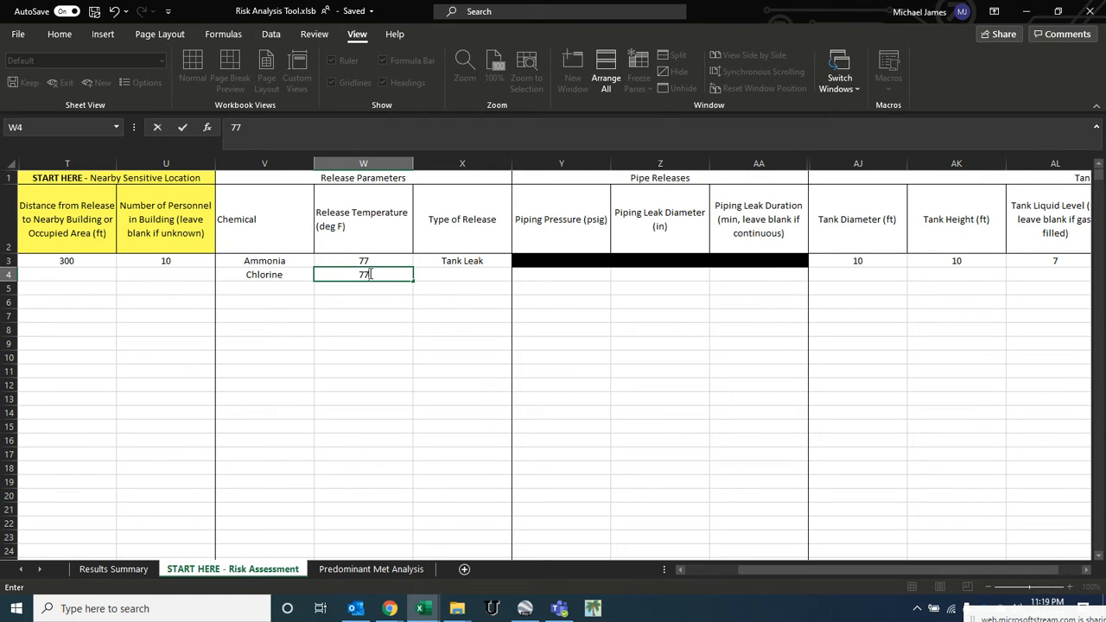
pyautogui.press('Tab')
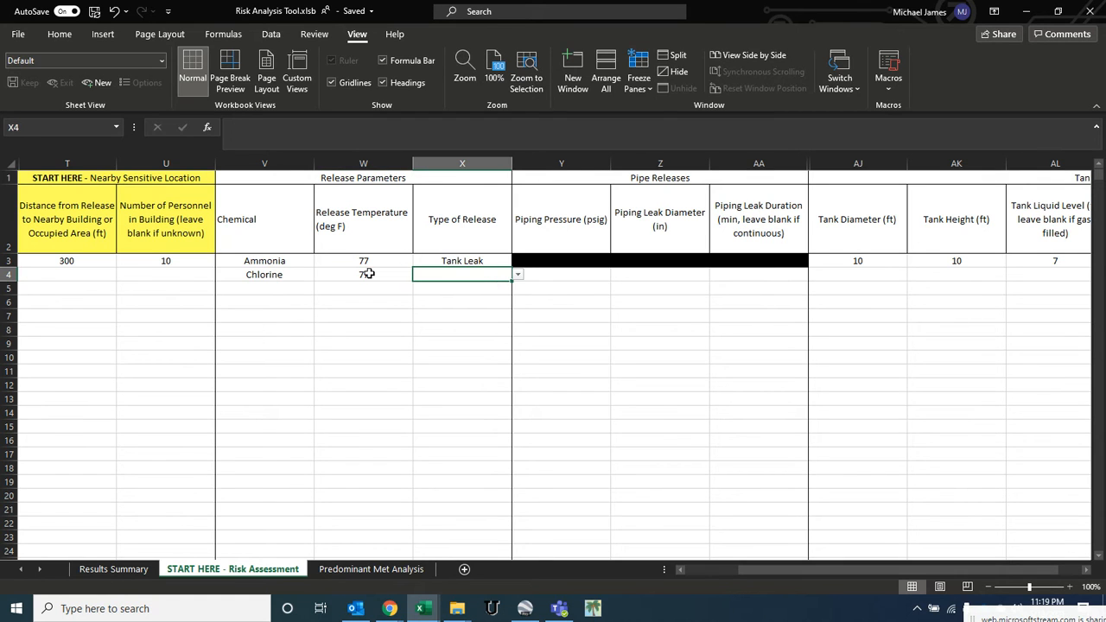
pyautogui.click(518, 275)
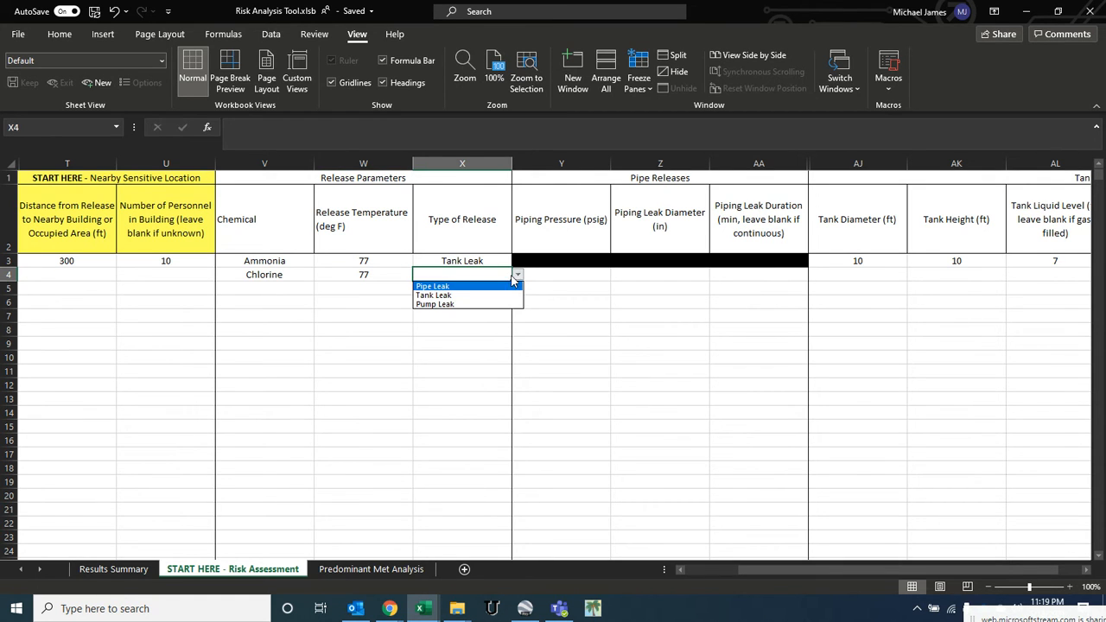
pyautogui.click(432, 286)
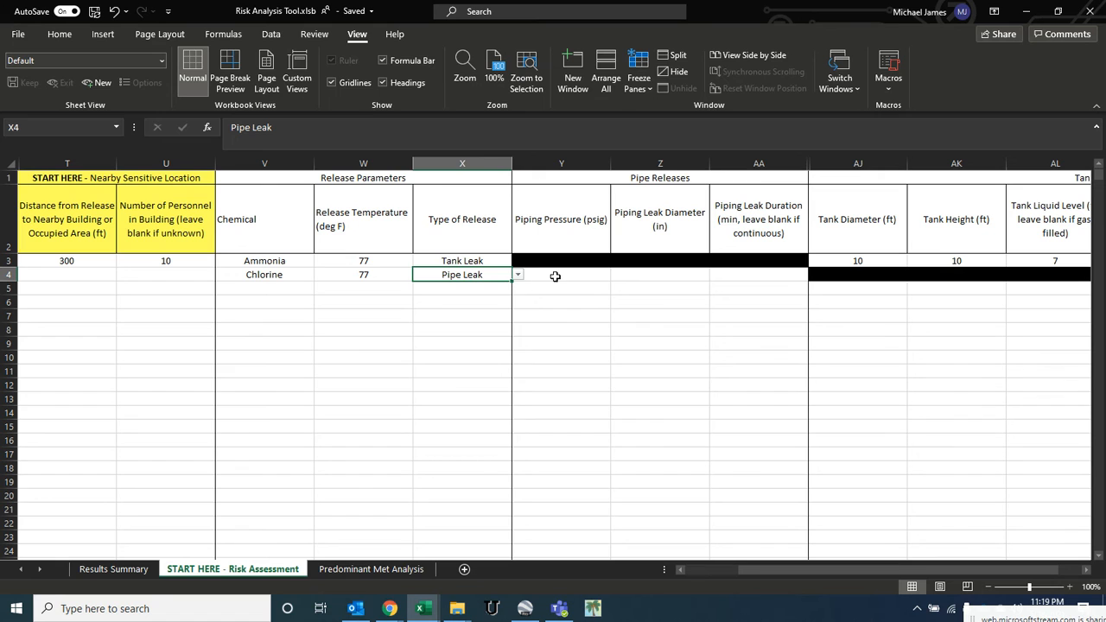
# - Enter piping pressure 50 psig, piping leak diameter 1.5 in and leak duration 15 min for the chlorine pipe leak
pyautogui.click(596, 275)
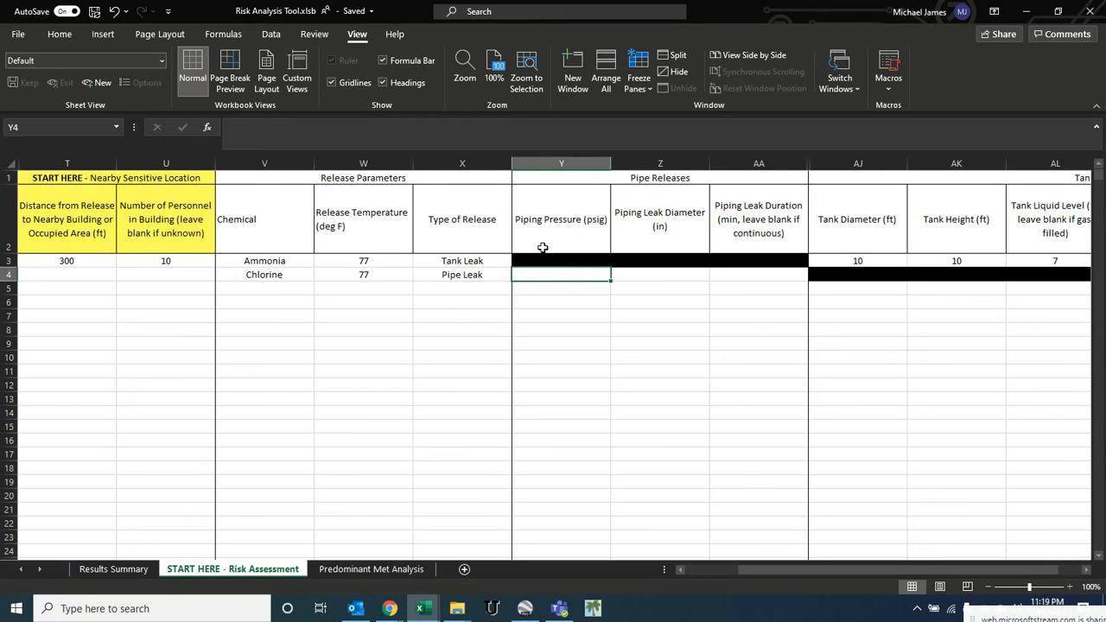
pyautogui.write('50')
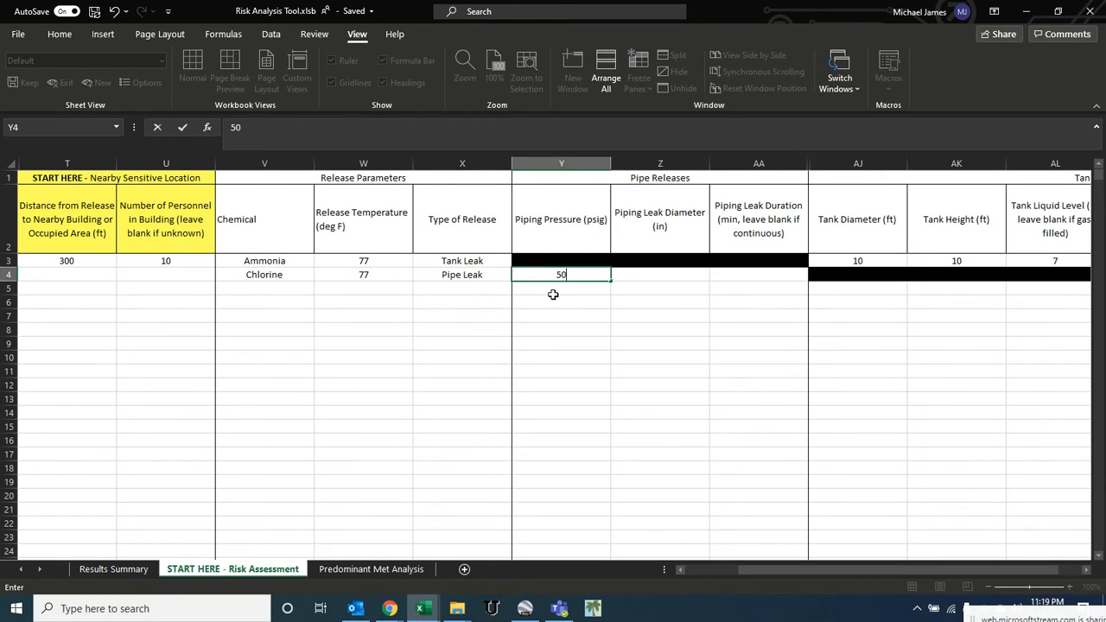
pyautogui.press('Tab')
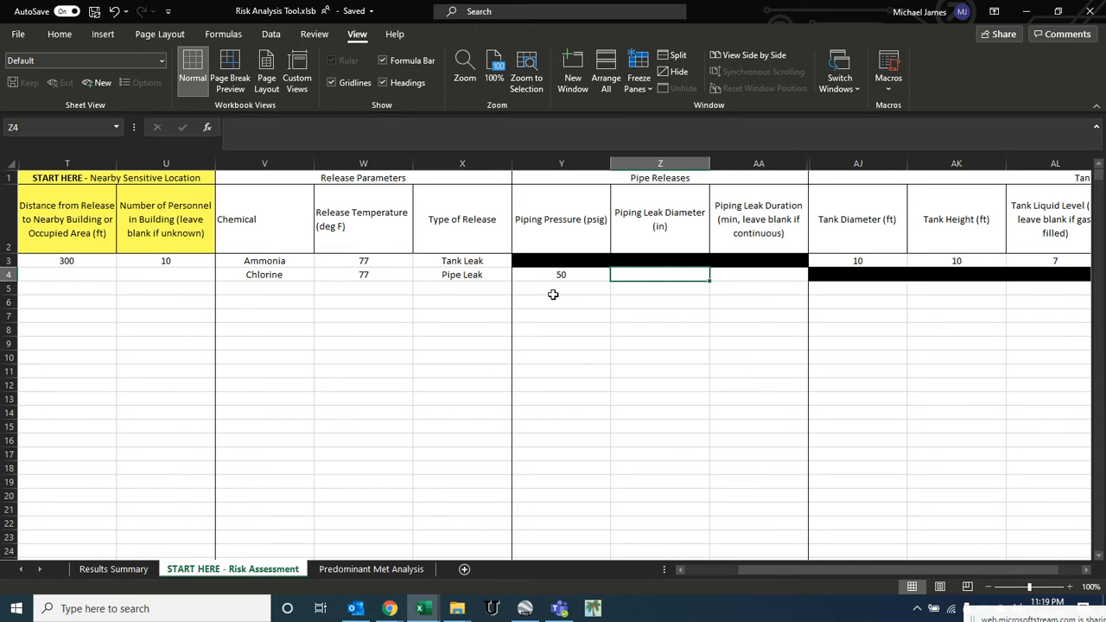
pyautogui.write('1.5')
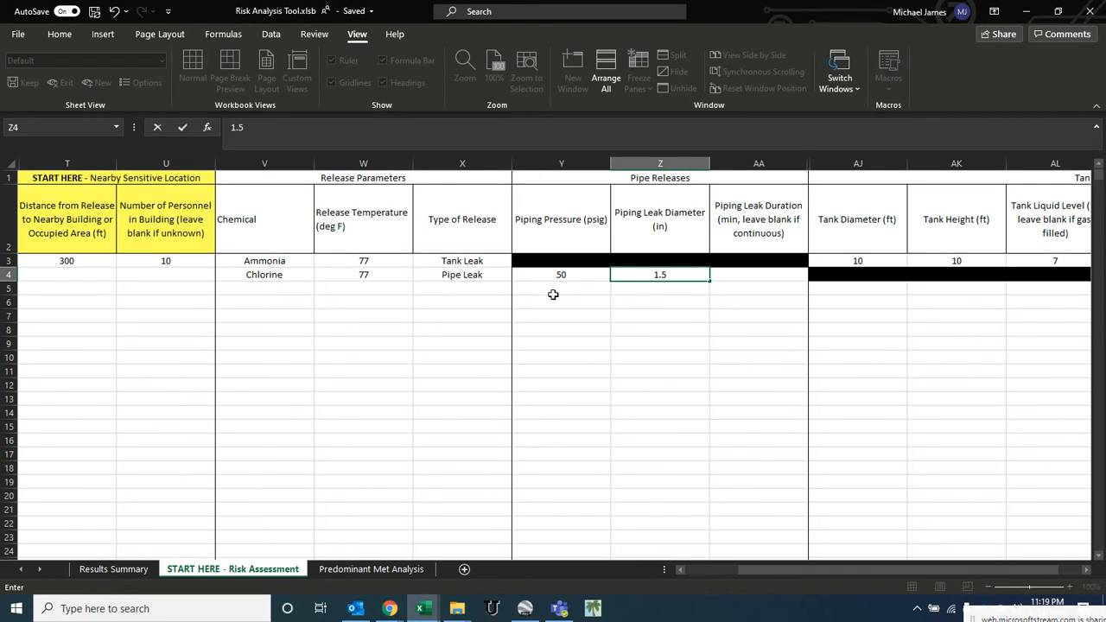
pyautogui.press('Tab')
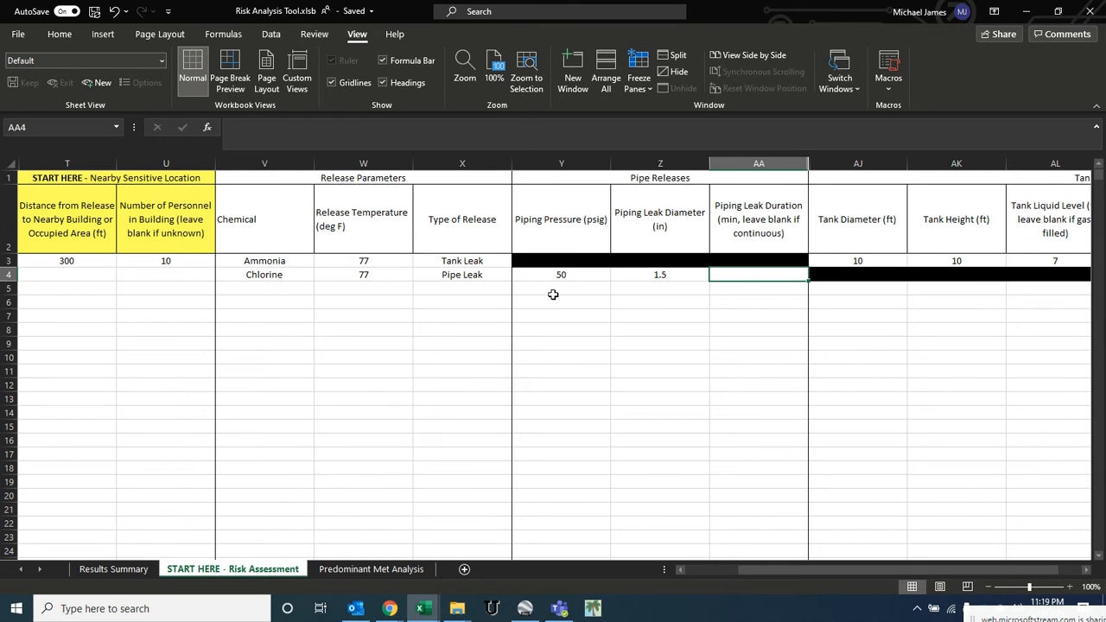
pyautogui.write('15')
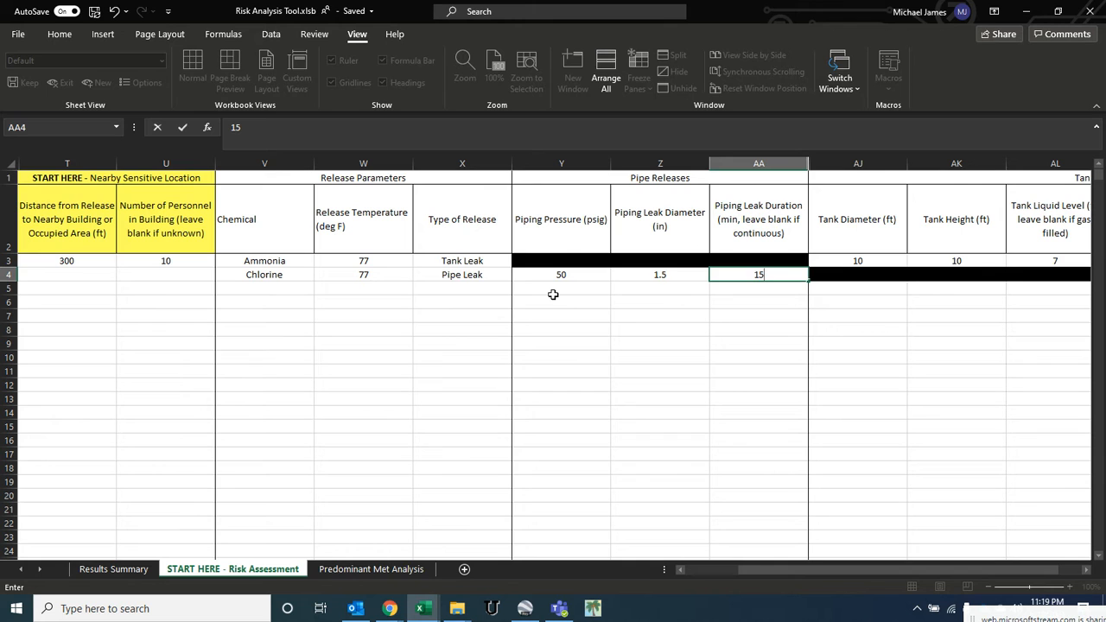
# - Enter 500 ft as the distance to the nearby building and 30 as the number of personnel for the chlorine scenario
pyautogui.press('Left')
pyautogui.press('Left')
pyautogui.press('Left')
pyautogui.press('Left')
pyautogui.press('Left')
pyautogui.press('Left')
pyautogui.press('Left')
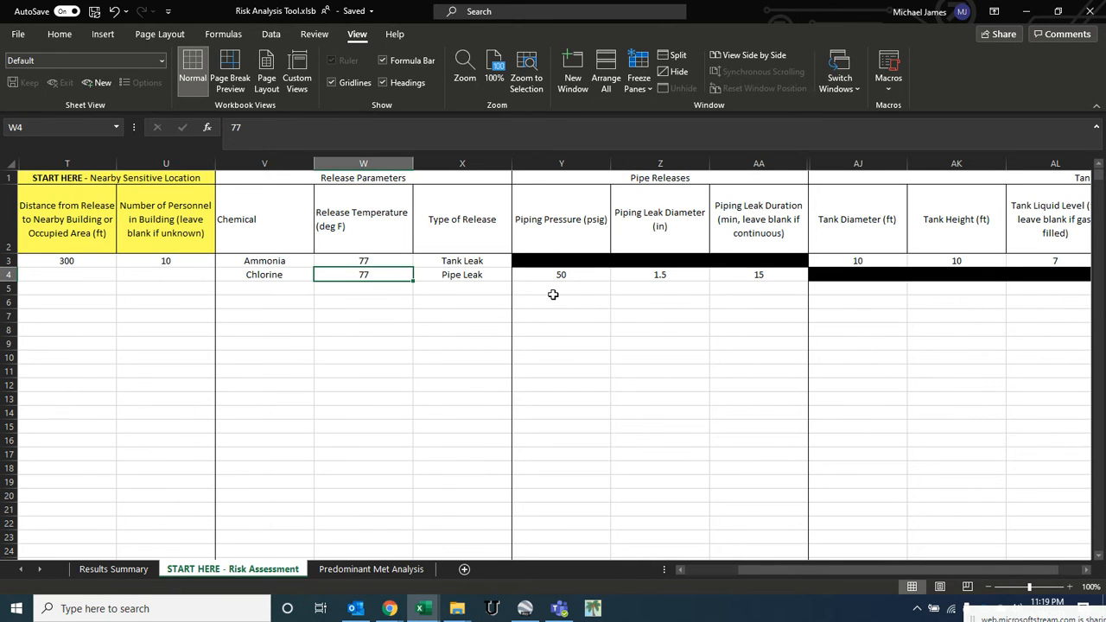
pyautogui.press('Left')
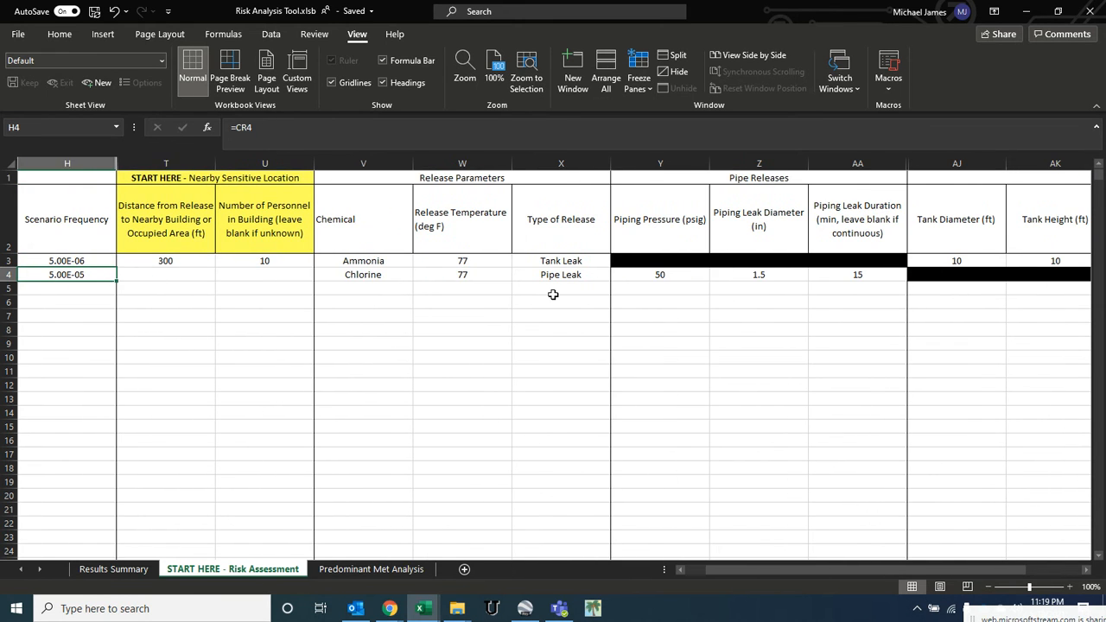
pyautogui.press('Right')
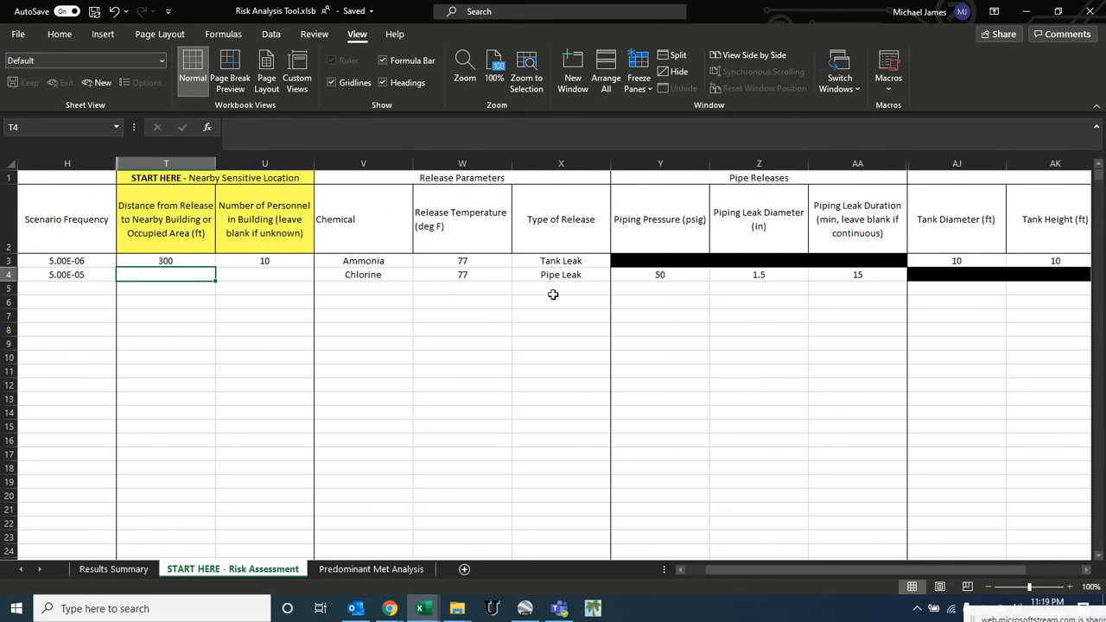
pyautogui.write('500')
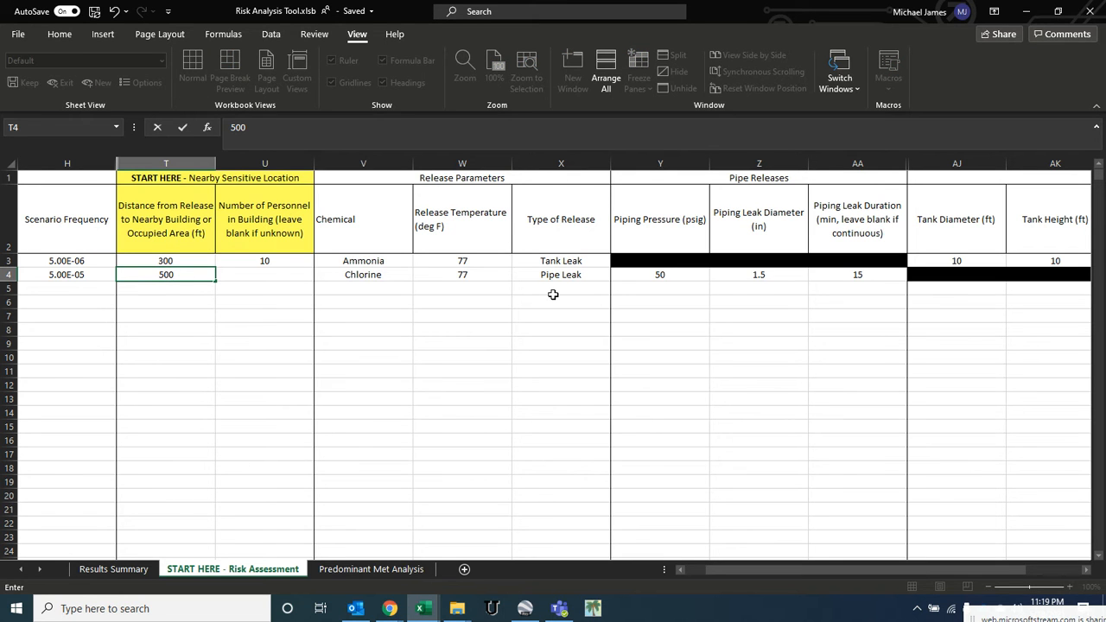
pyautogui.press('Tab')
pyautogui.write('30')
pyautogui.press('Left')
pyautogui.press('Left')
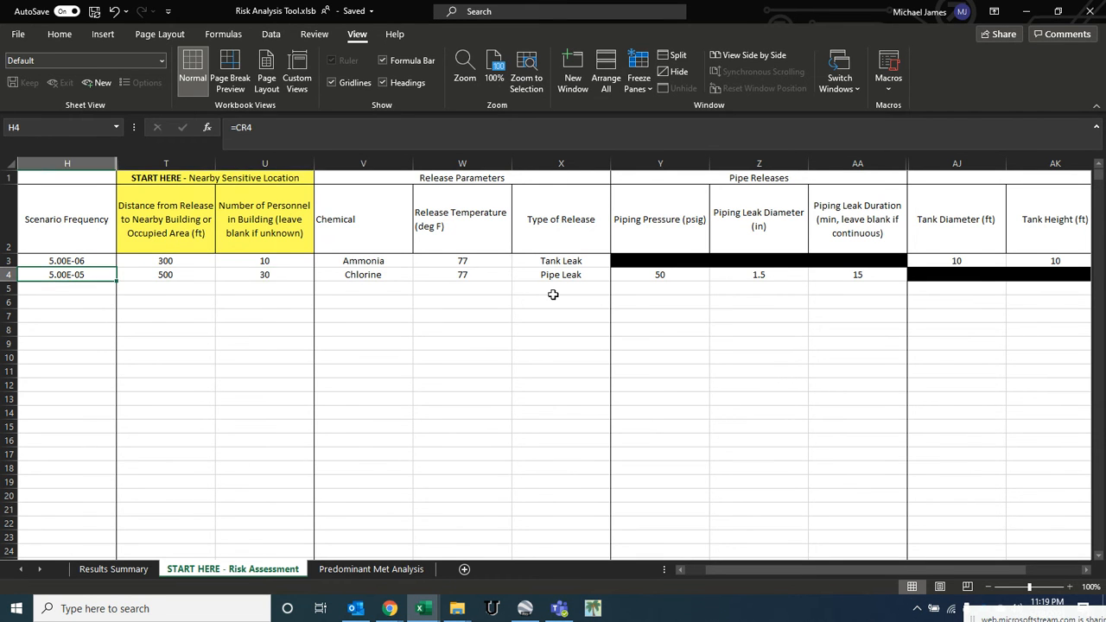
# - Review the calculated results and formulas for the chlorine scenario, from ERPG distances back to scenario ID and risk values
pyautogui.press('Left')
pyautogui.press('Left')
pyautogui.press('Left')
pyautogui.press('Left')
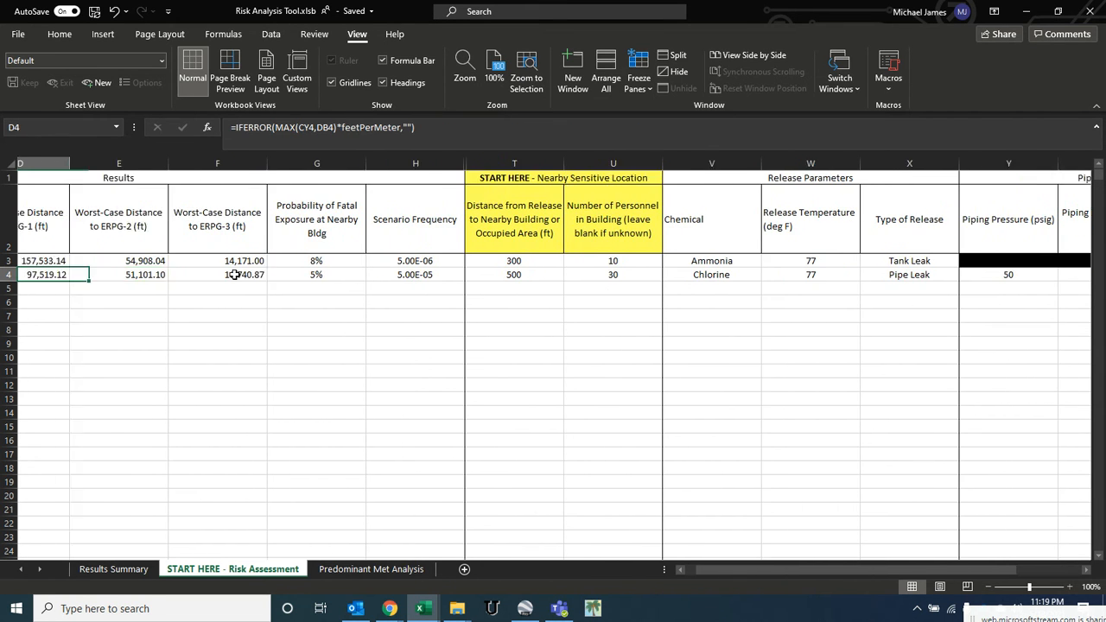
pyautogui.click(349, 274)
pyautogui.click(451, 273)
pyautogui.click(354, 276)
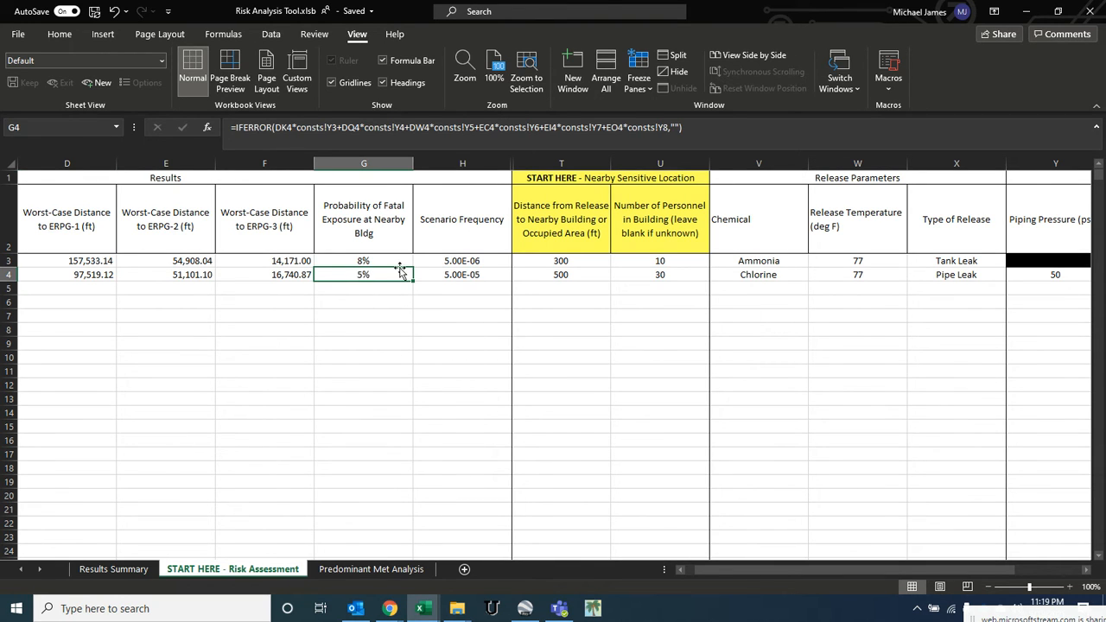
pyautogui.click(450, 270)
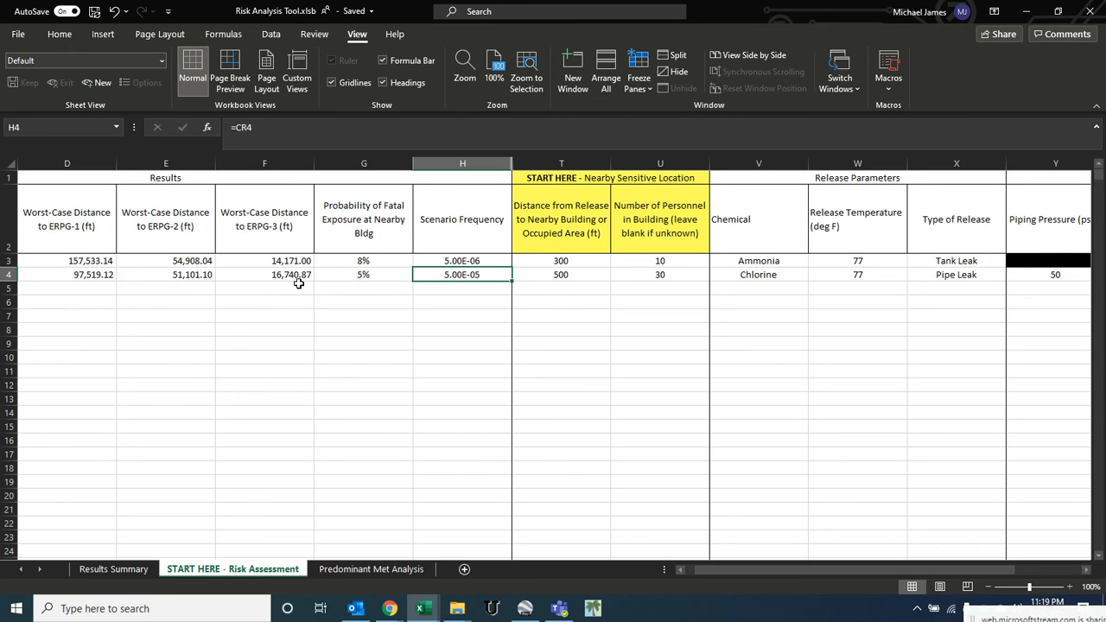
pyautogui.press('Left')
pyautogui.press('Left')
pyautogui.press('Left')
pyautogui.press('Left')
pyautogui.press('Left')
pyautogui.press('Left')
pyautogui.press('Left')
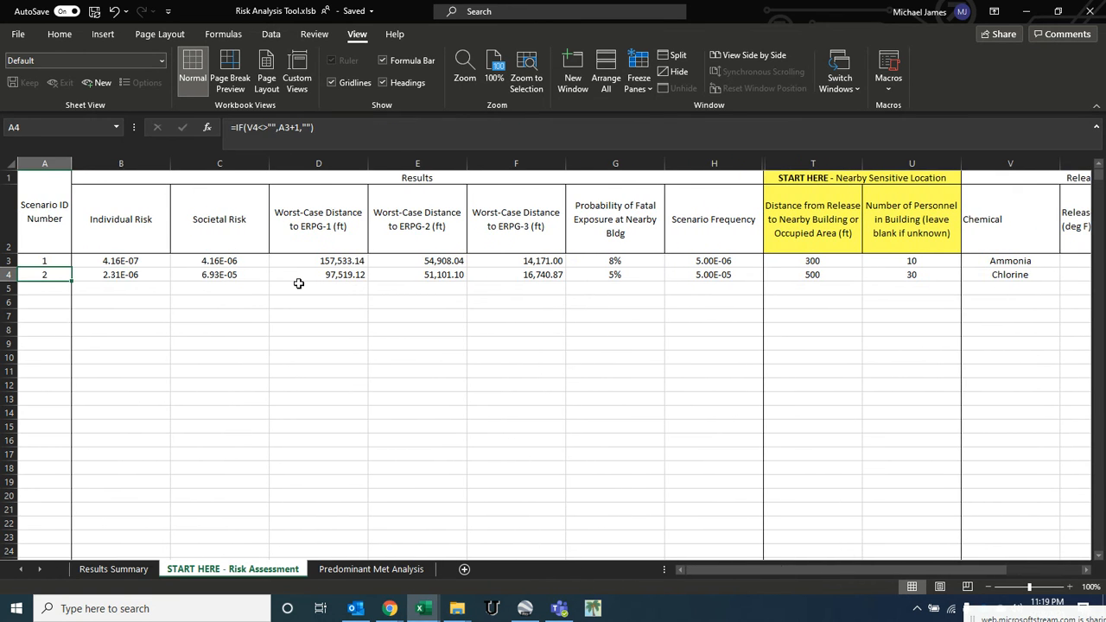
pyautogui.click(122, 279)
pyautogui.click(187, 279)
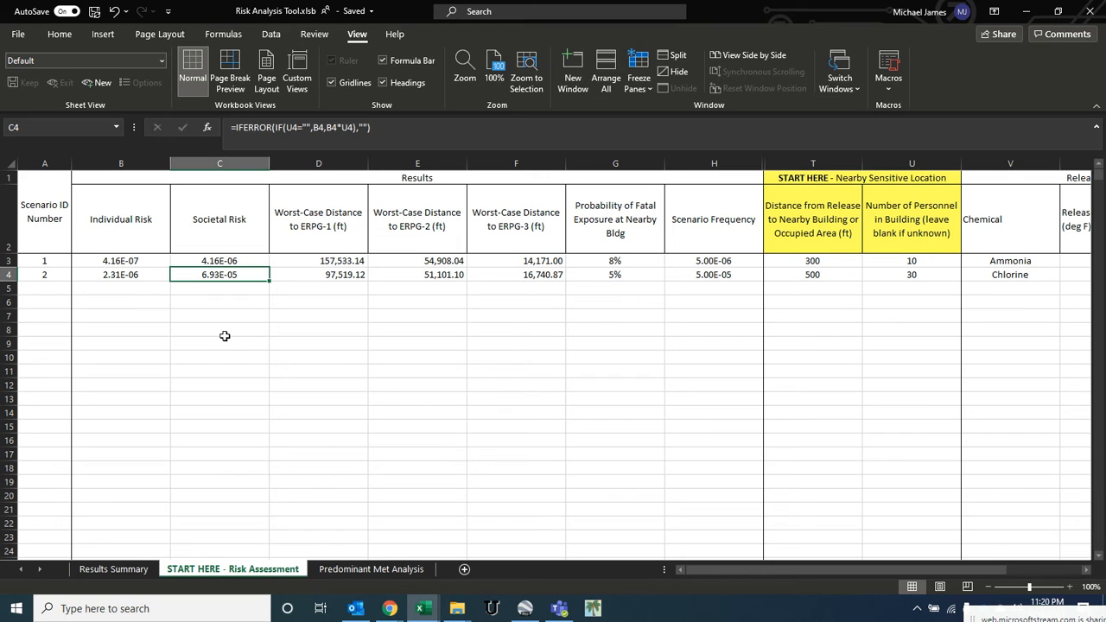
# - Compare the individual and societal risk values of the two scenarios
pyautogui.moveTo(124, 259); pyautogui.dragTo(129, 274)
pyautogui.moveTo(224, 262); pyautogui.dragTo(225, 273)
pyautogui.click(139, 276)
pyautogui.click(201, 276)
pyautogui.click(228, 258)
pyautogui.click(223, 273)
pyautogui.click(219, 261)
pyautogui.click(220, 274)
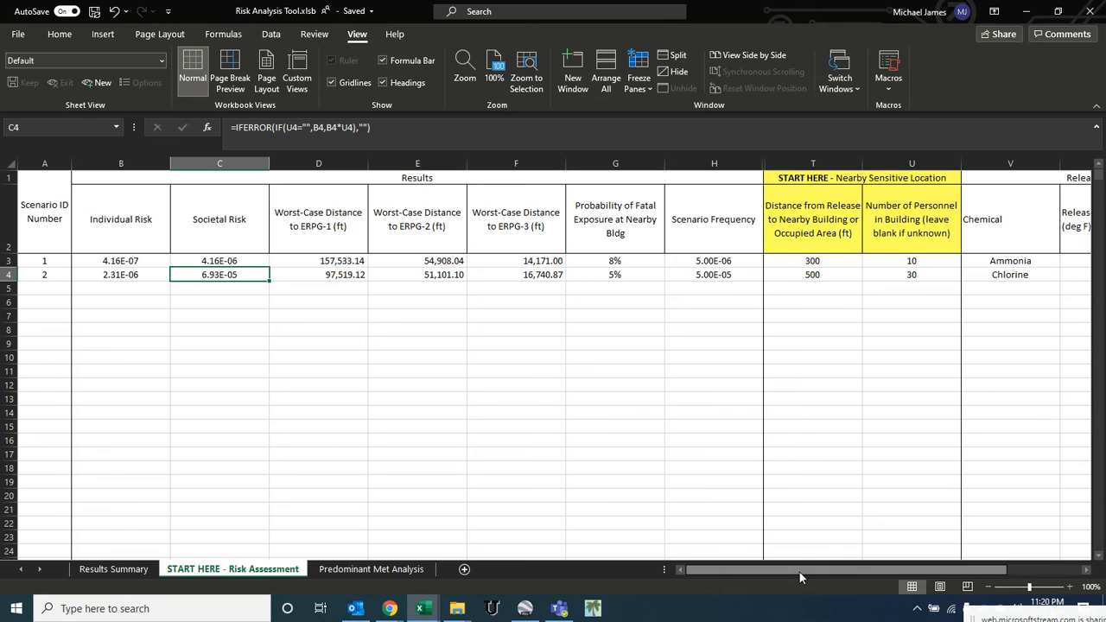
# - Select Hydrogen Fluoride as the chemical for a third scenario in row 5
pyautogui.hscroll(3, 804, 568)
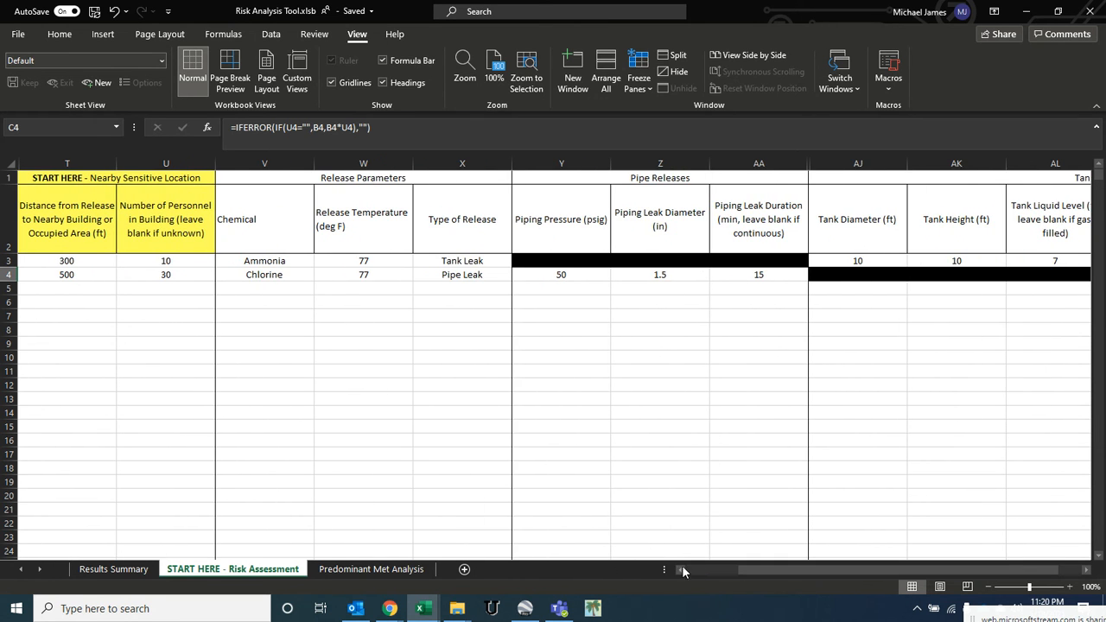
pyautogui.hscroll(-3, 698, 570)
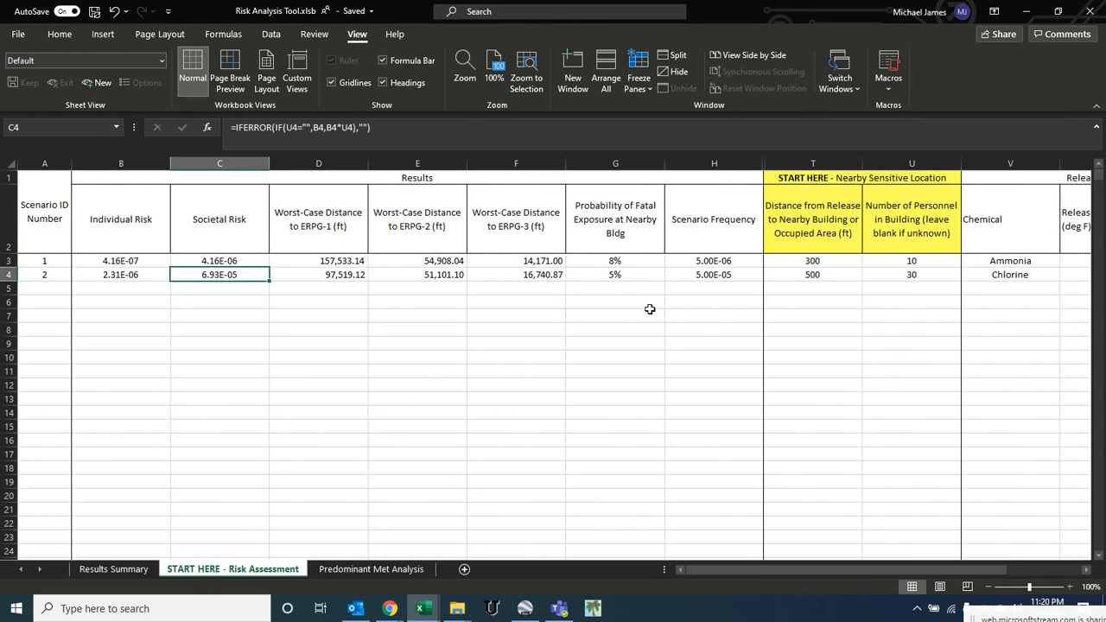
pyautogui.click(977, 285)
pyautogui.press('Right')
pyautogui.press('Right')
pyautogui.press('Right')
pyautogui.click(671, 285)
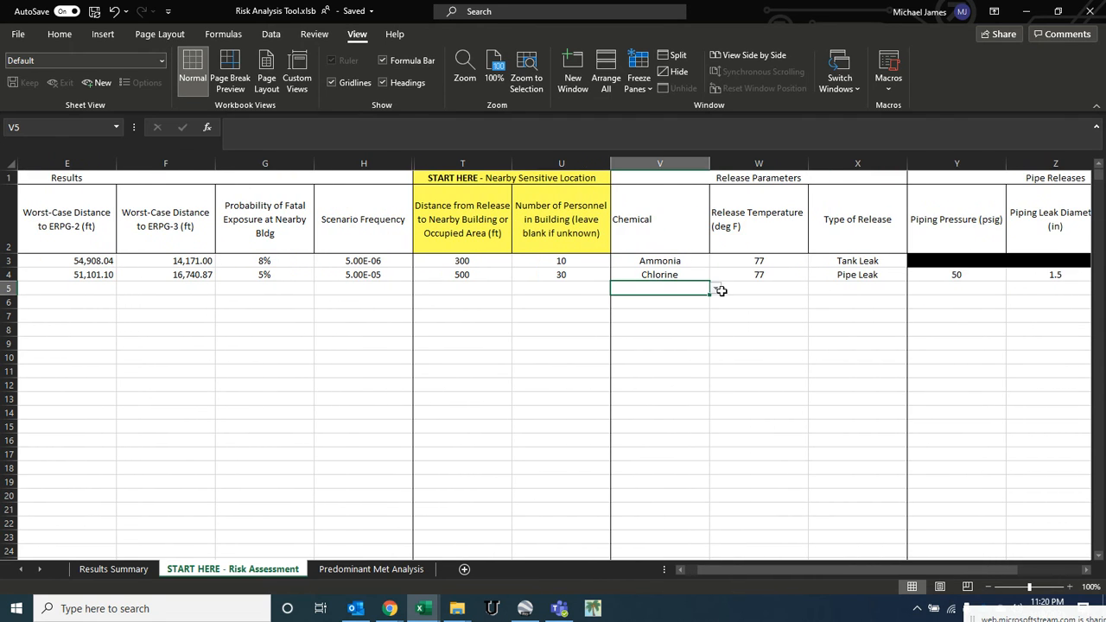
pyautogui.click(715, 290)
pyautogui.scroll(-3, 678, 333)
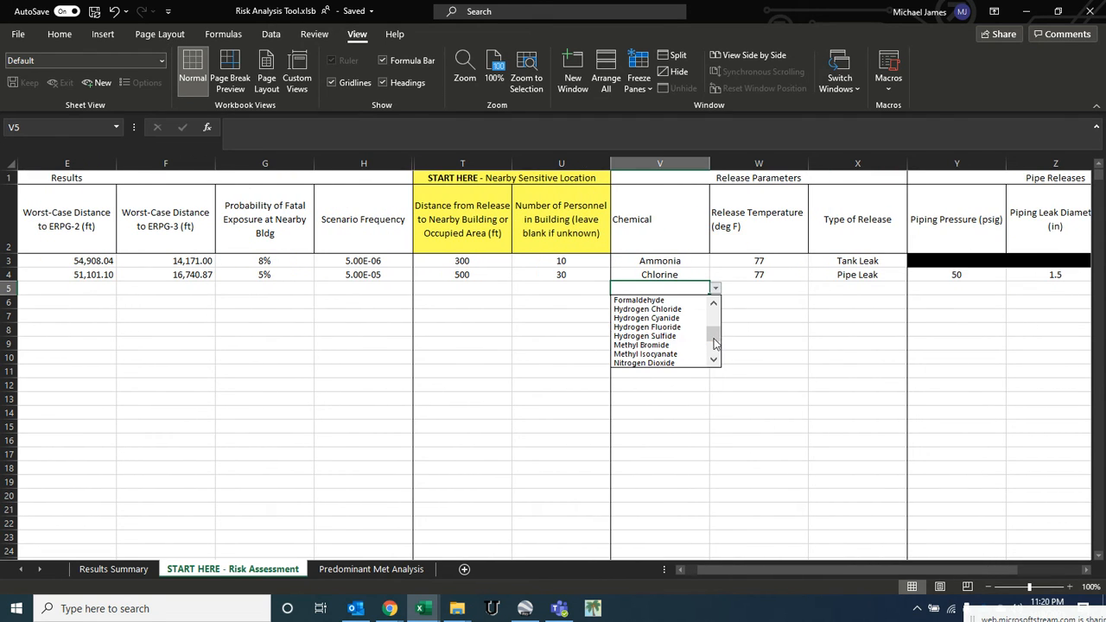
pyautogui.click(683, 327)
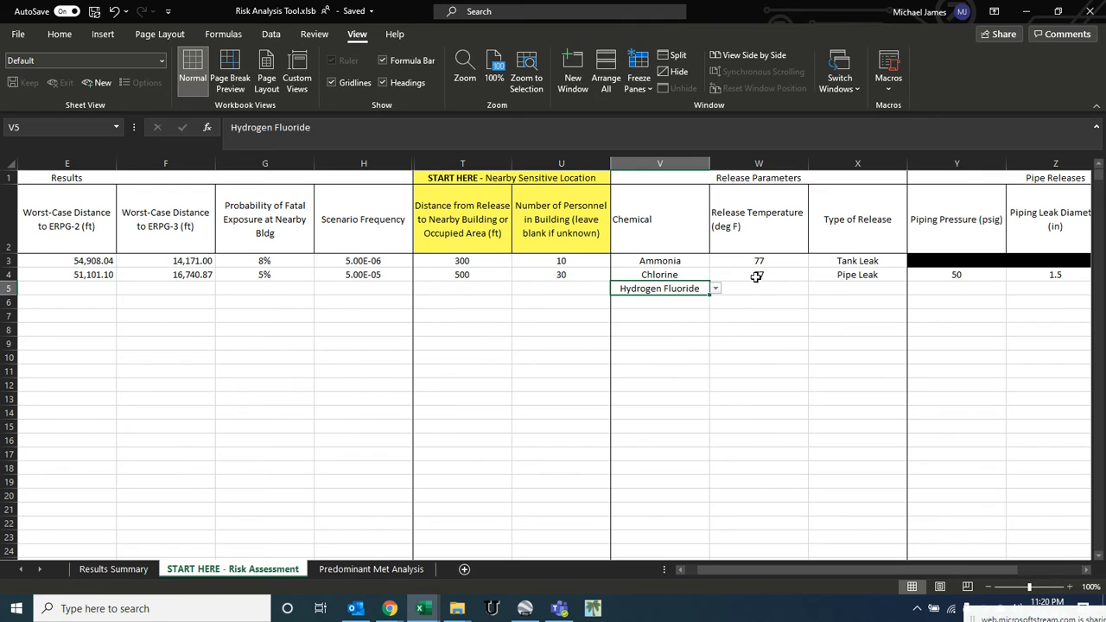
# - Enter a release temperature of 77 °F and set the release type to Pump Leak for the hydrogen fluoride scenario
pyautogui.click(757, 286)
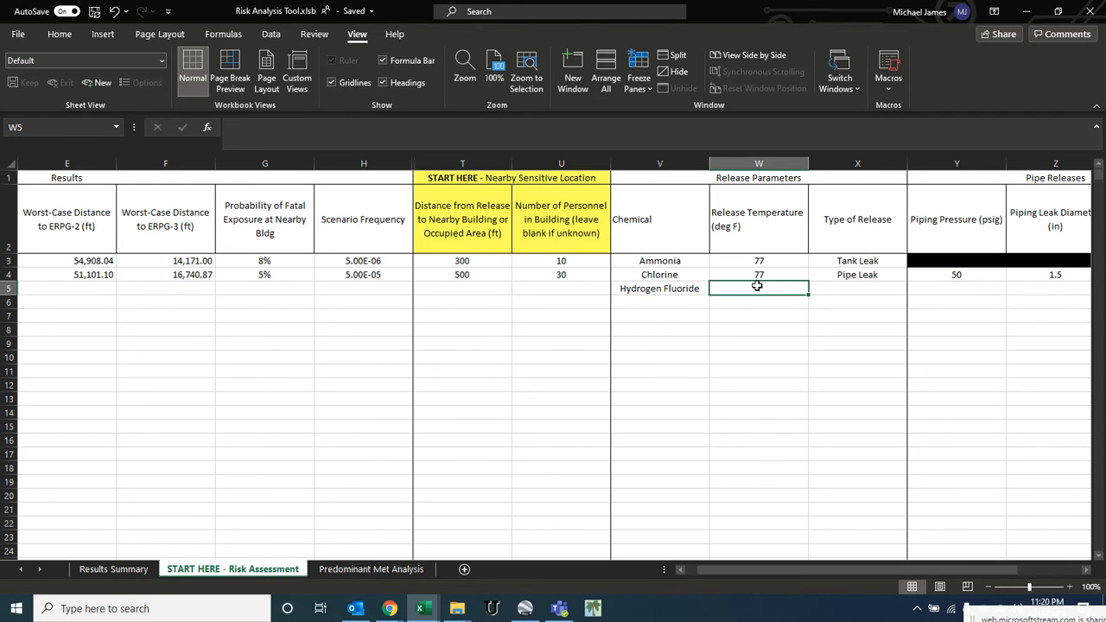
pyautogui.write('77')
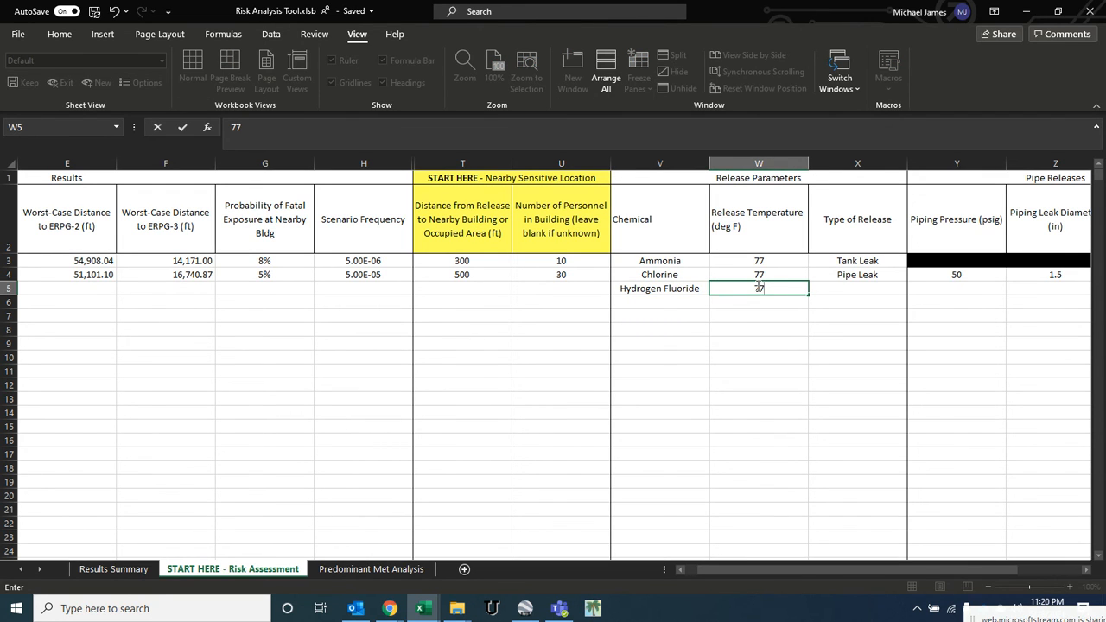
pyautogui.press('Tab')
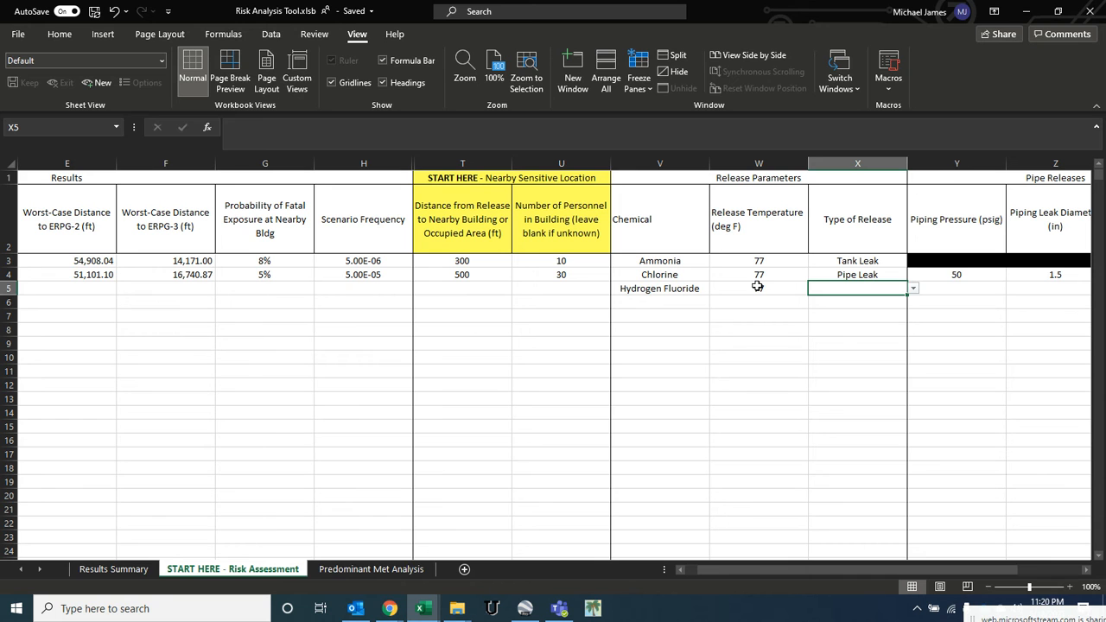
pyautogui.click(913, 292)
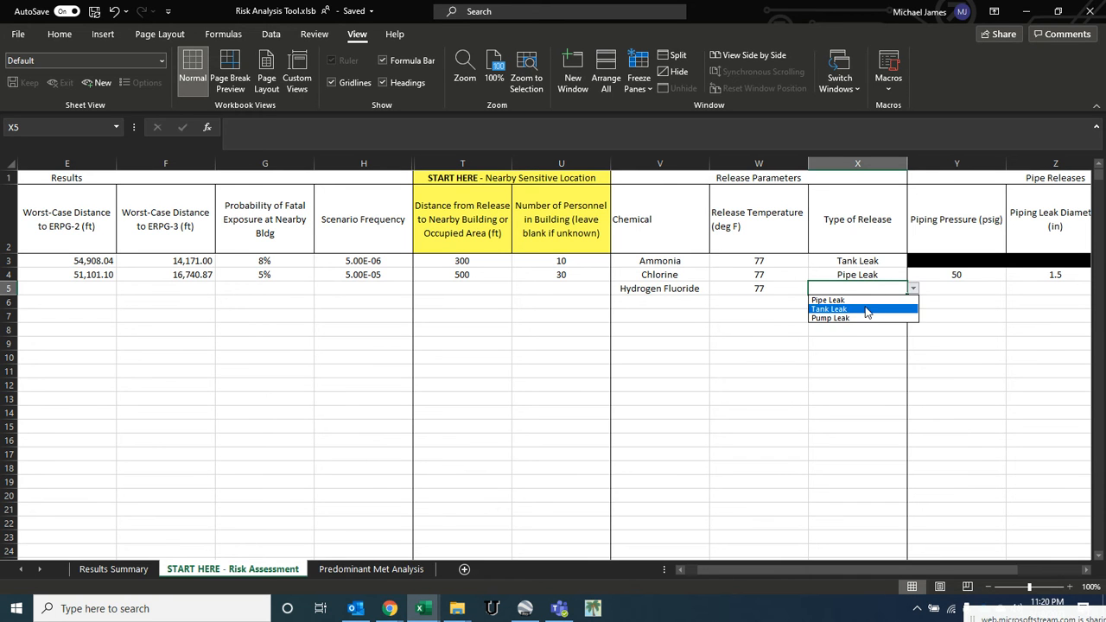
pyautogui.click(860, 316)
# - Enter pump flow 300 gpm, discharge pressure 20 psig, leak duration 15 min and pump leak type Seal Leak
pyautogui.press('Tab')
pyautogui.press('Tab')
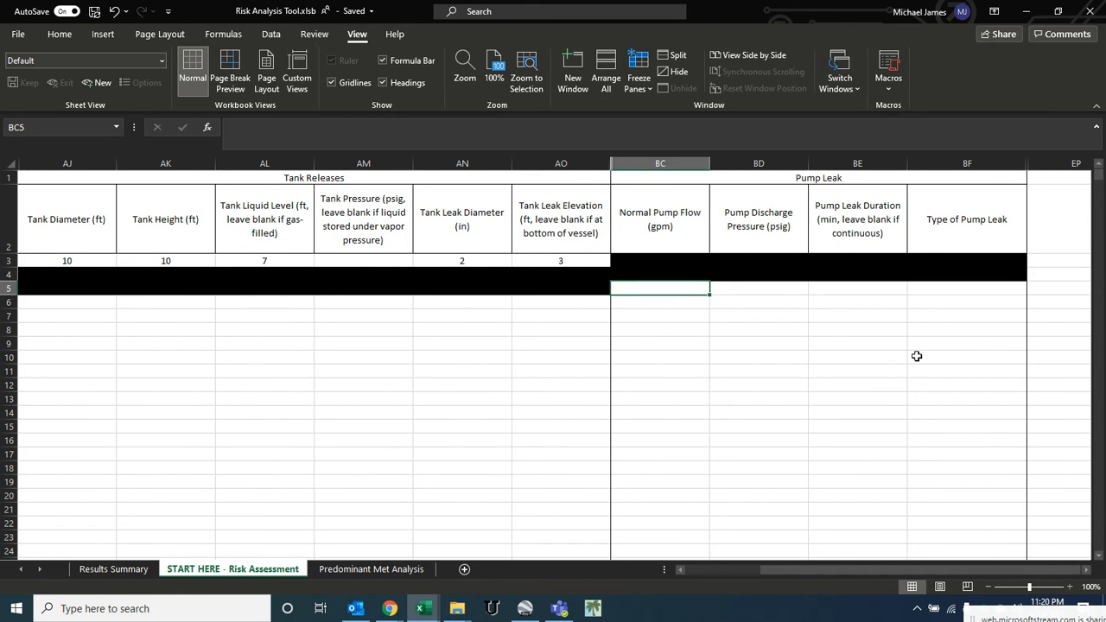
pyautogui.write('300')
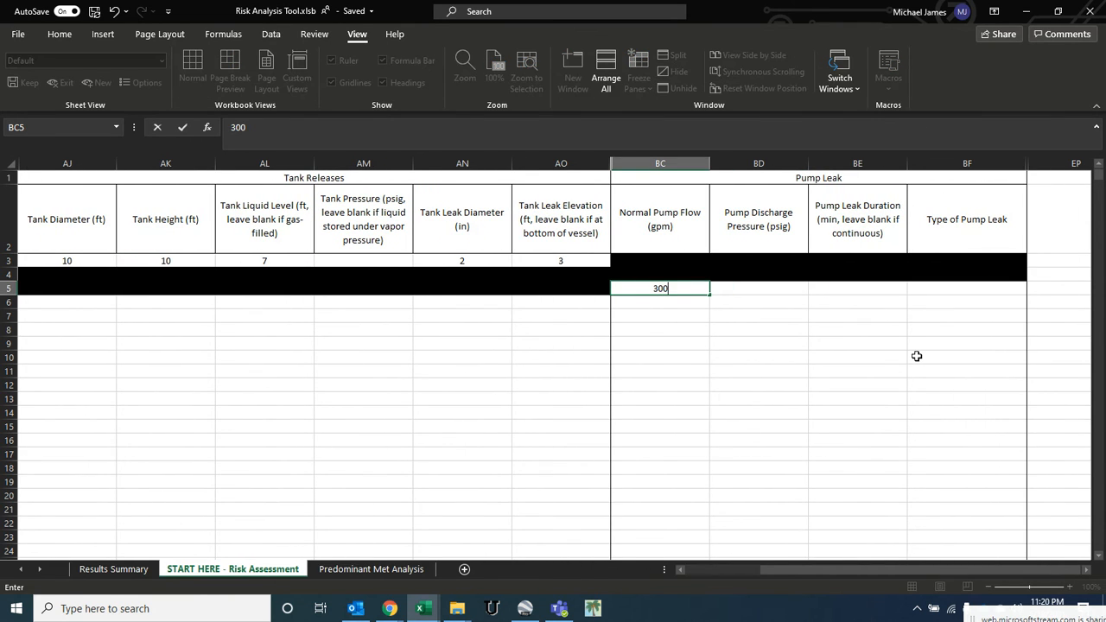
pyautogui.press('Tab')
pyautogui.write('2')
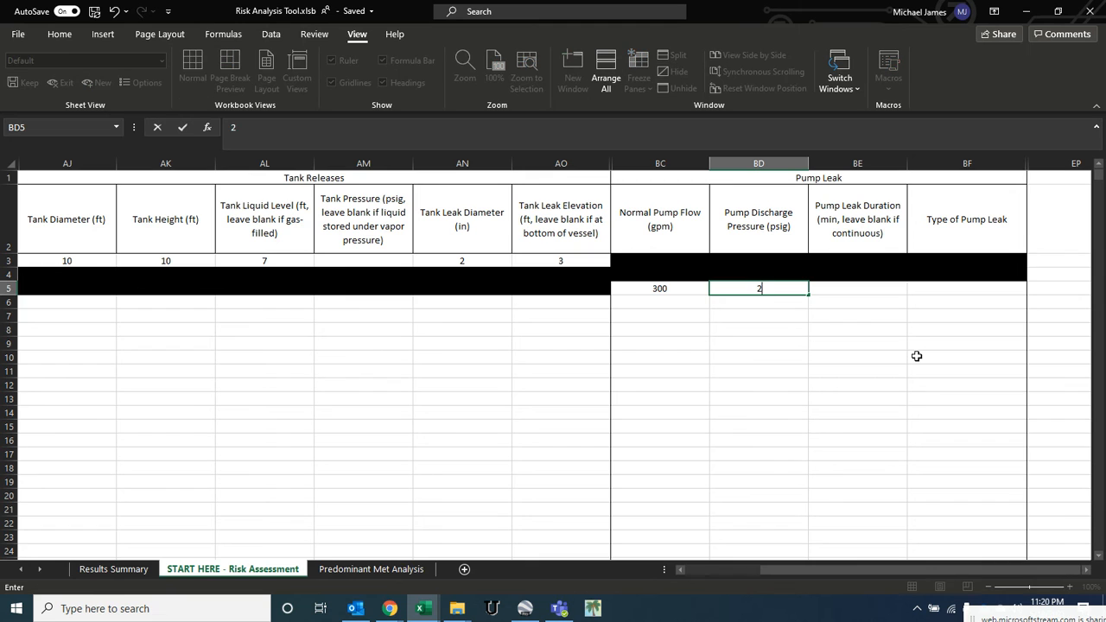
pyautogui.press('Tab')
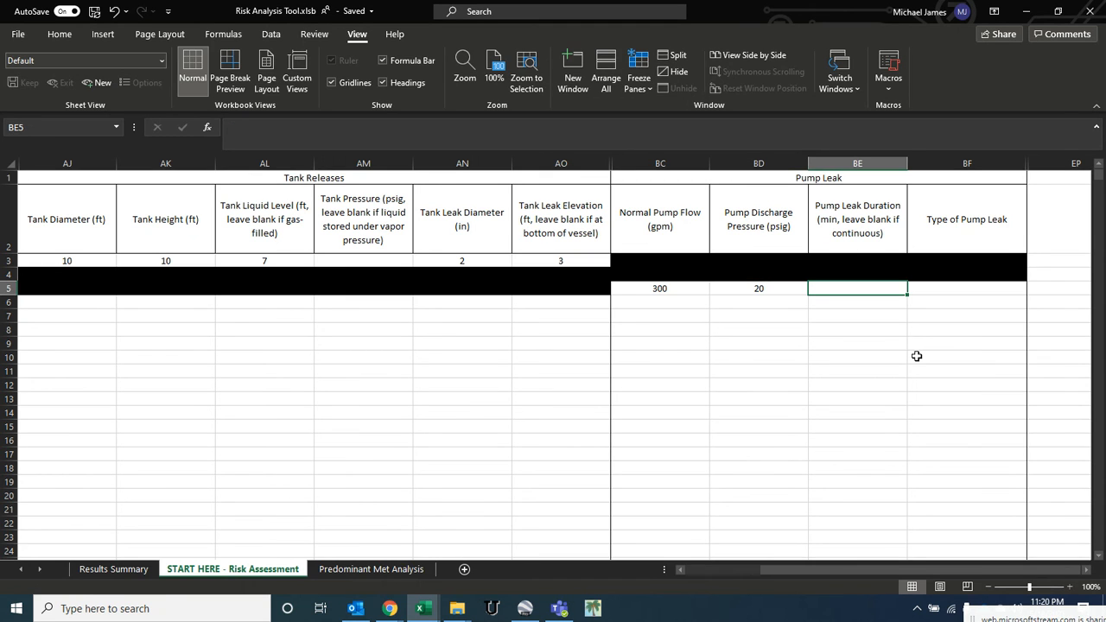
pyautogui.write('15')
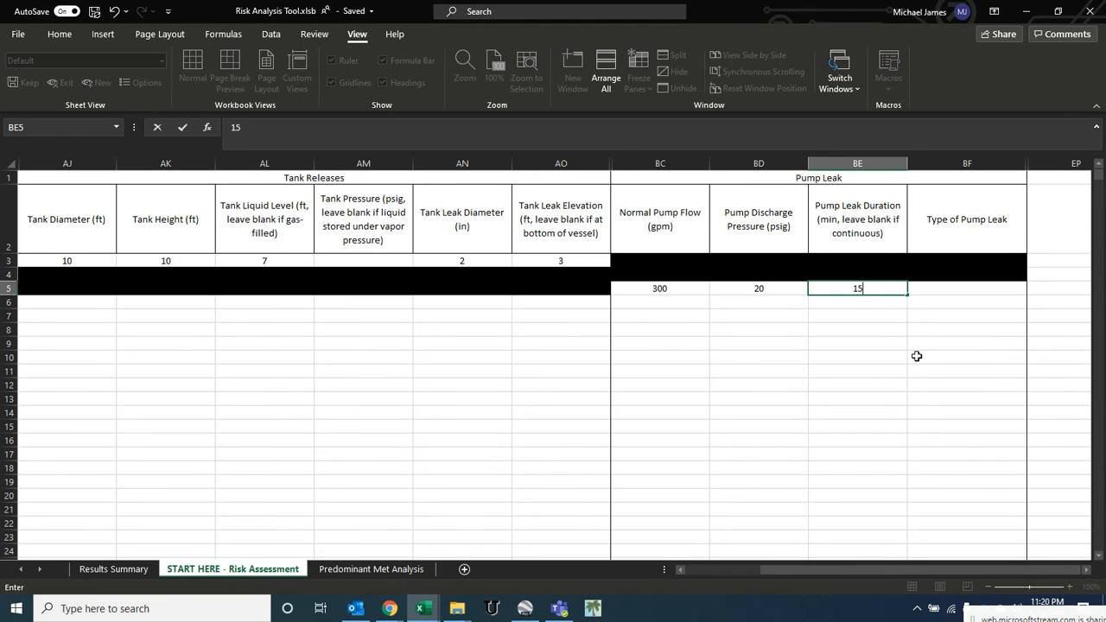
pyautogui.press('Tab')
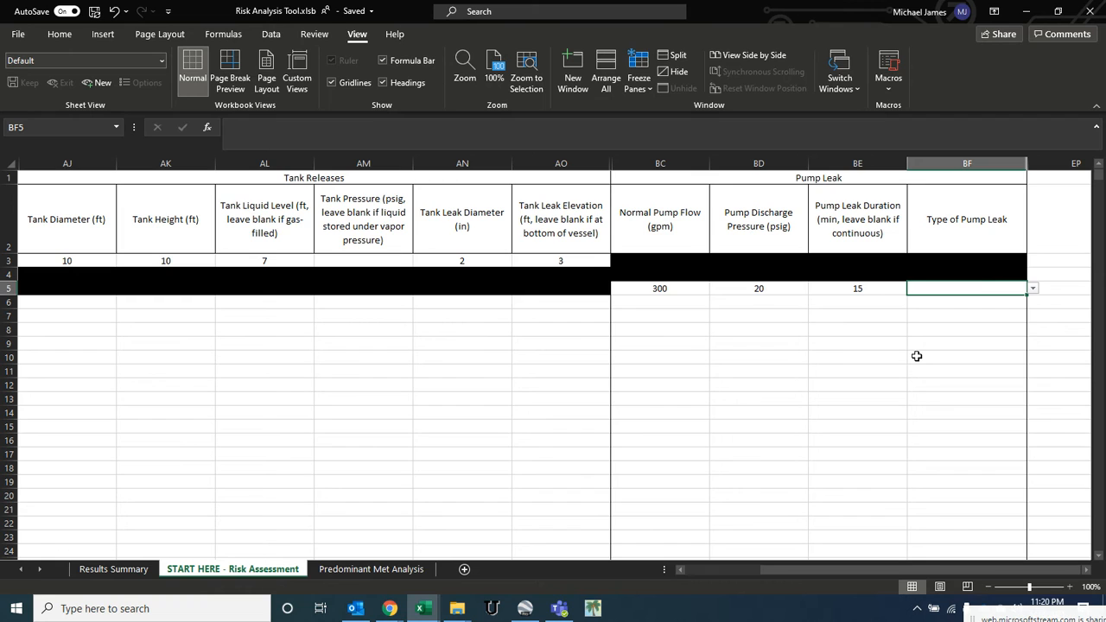
pyautogui.click(1032, 289)
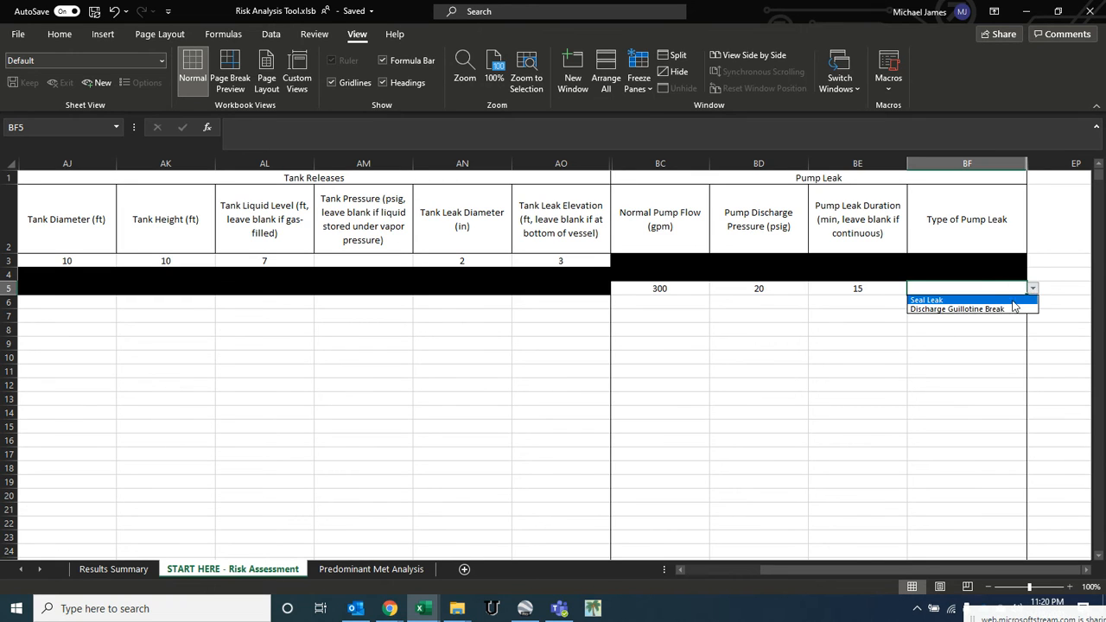
pyautogui.click(931, 302)
# - Enter 2 personnel and 100 ft as the distance to the nearby building for the hydrogen fluoride scenario
pyautogui.click(860, 286)
pyautogui.press('Left')
pyautogui.press('Left')
pyautogui.press('Left')
pyautogui.press('Left')
pyautogui.press('Left')
pyautogui.press('Left')
pyautogui.press('Left')
pyautogui.press('Left')
pyautogui.press('Left')
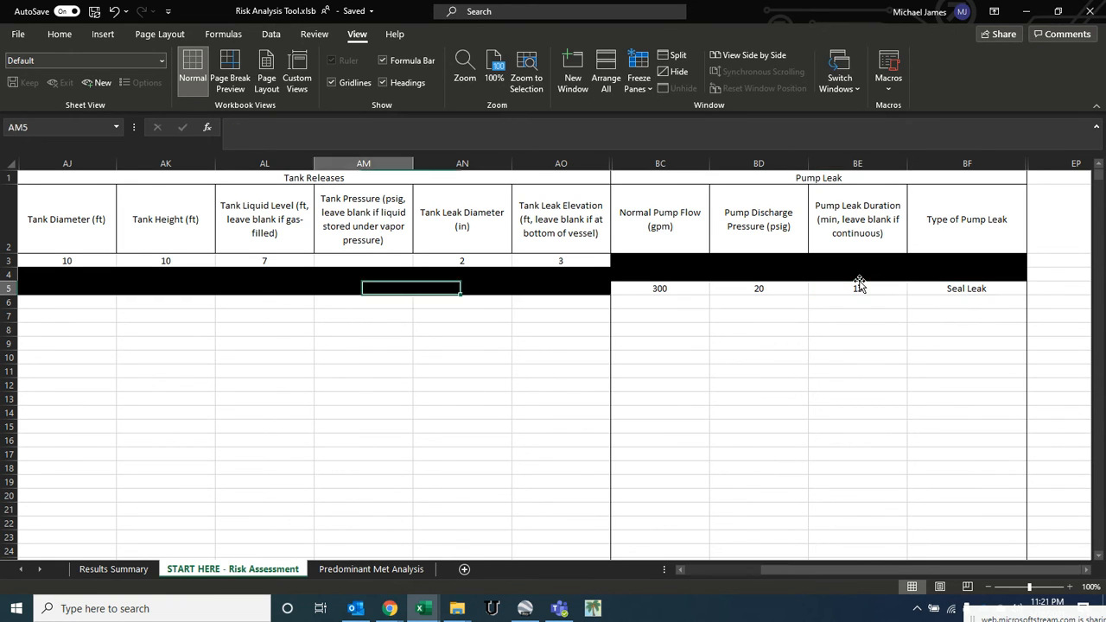
pyautogui.press('Left')
pyautogui.press('Left')
pyautogui.press('Left')
pyautogui.press('Left')
pyautogui.press('Left')
pyautogui.press('Left')
pyautogui.press('Left')
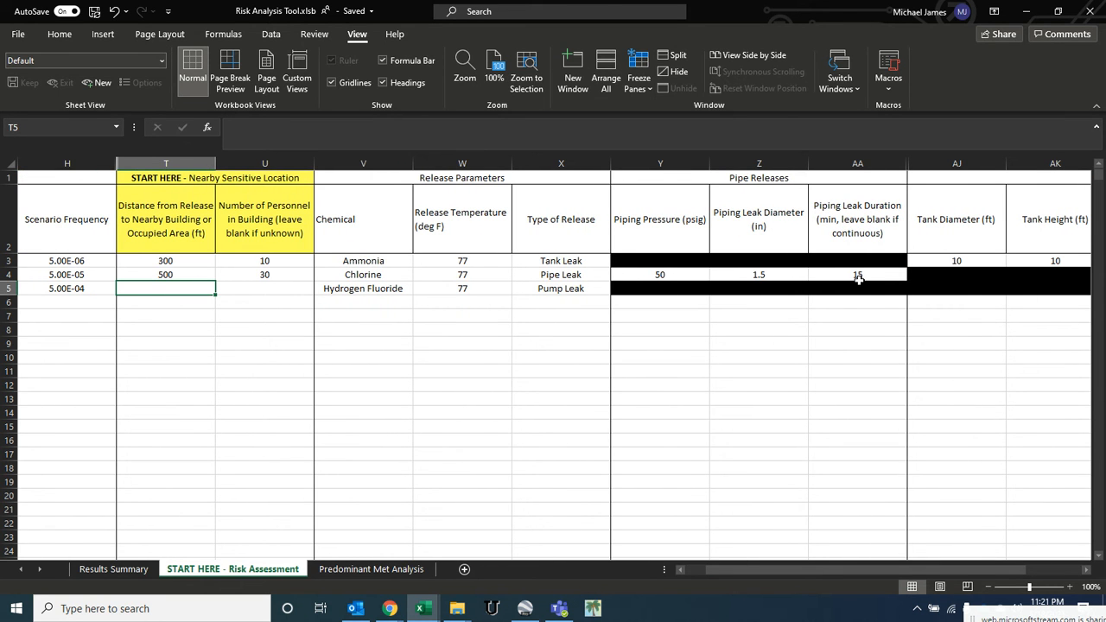
pyautogui.press('Right')
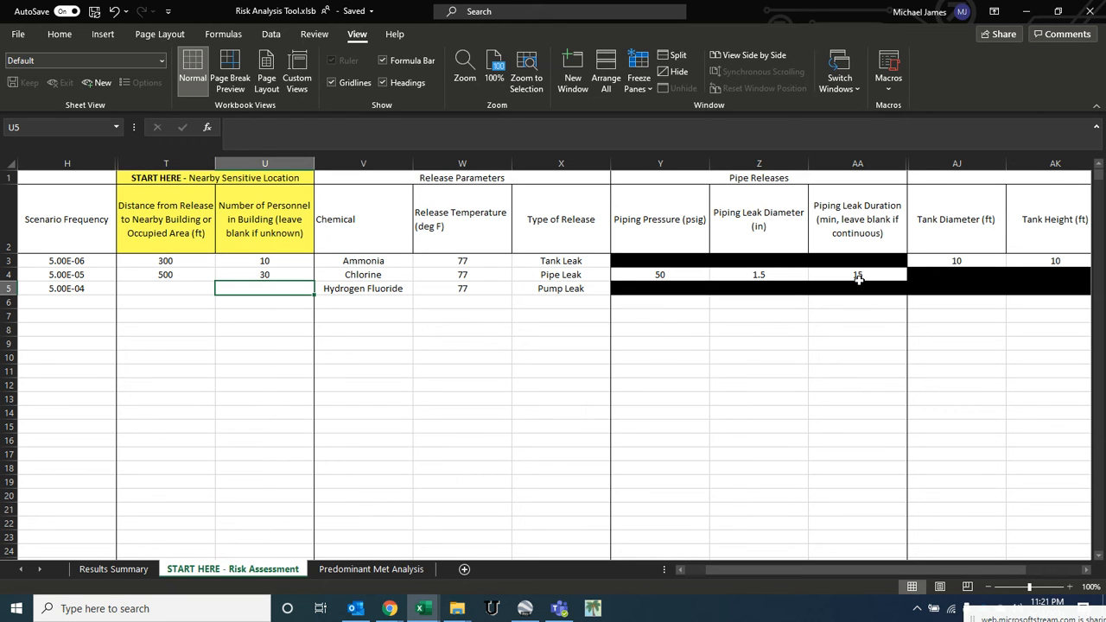
pyautogui.write('2')
pyautogui.press('Left')
pyautogui.write('100')
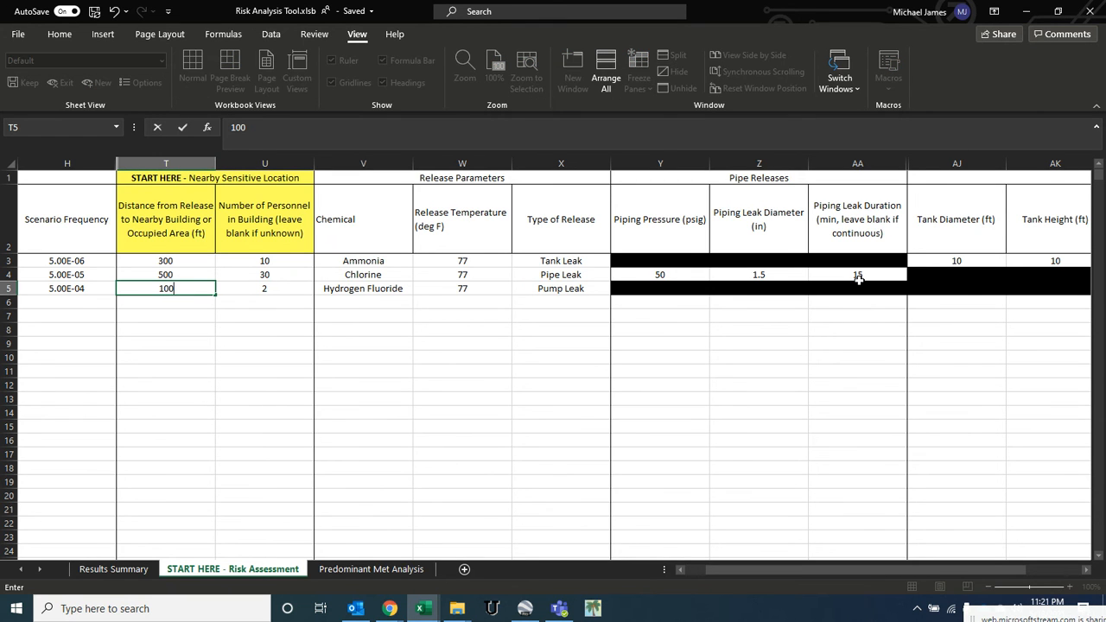
# - Review the calculated risk values, ERPG distances and formulas for the hydrogen fluoride scenario
pyautogui.press('Left')
pyautogui.press('Left')
pyautogui.press('Left')
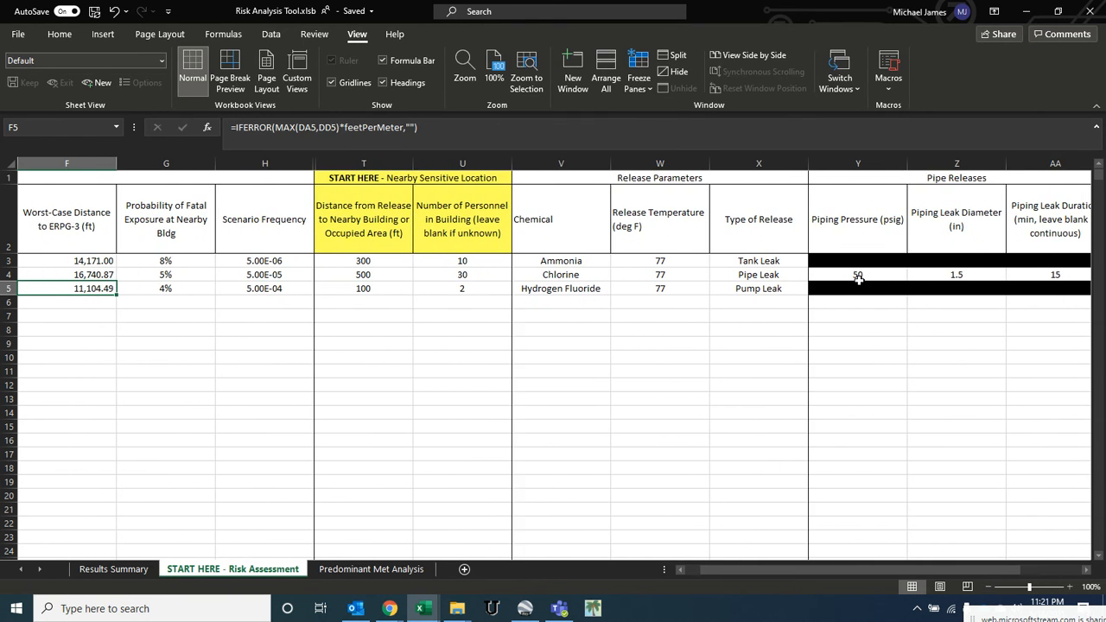
pyautogui.press('Right')
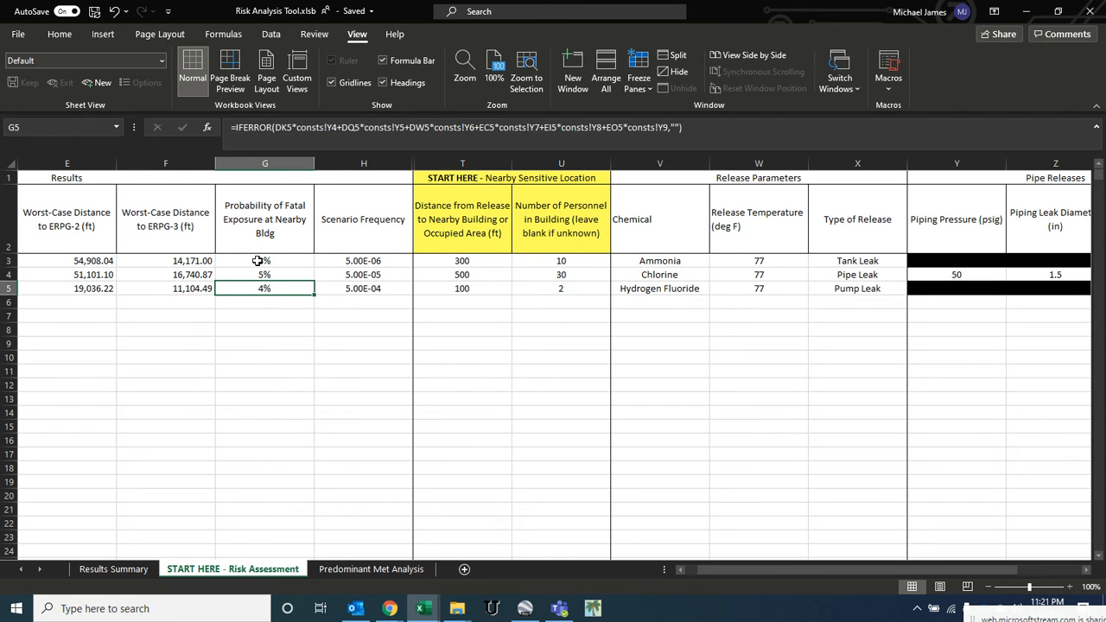
pyautogui.press('Left')
pyautogui.press('Left')
pyautogui.press('Left')
pyautogui.press('Left')
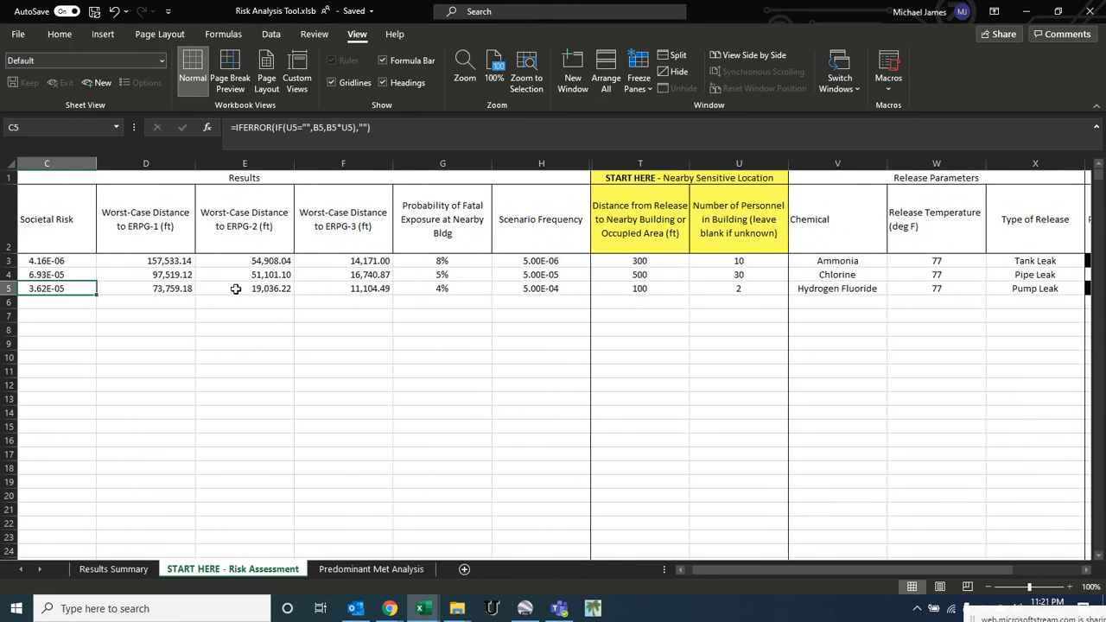
pyautogui.press('Left')
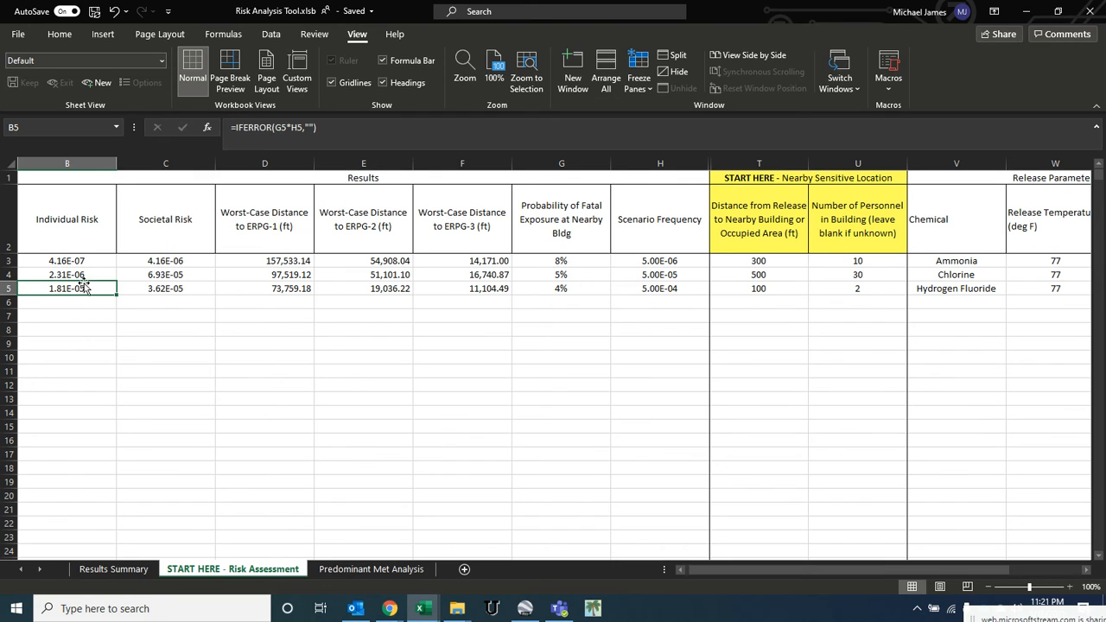
pyautogui.click(165, 277)
pyautogui.click(168, 289)
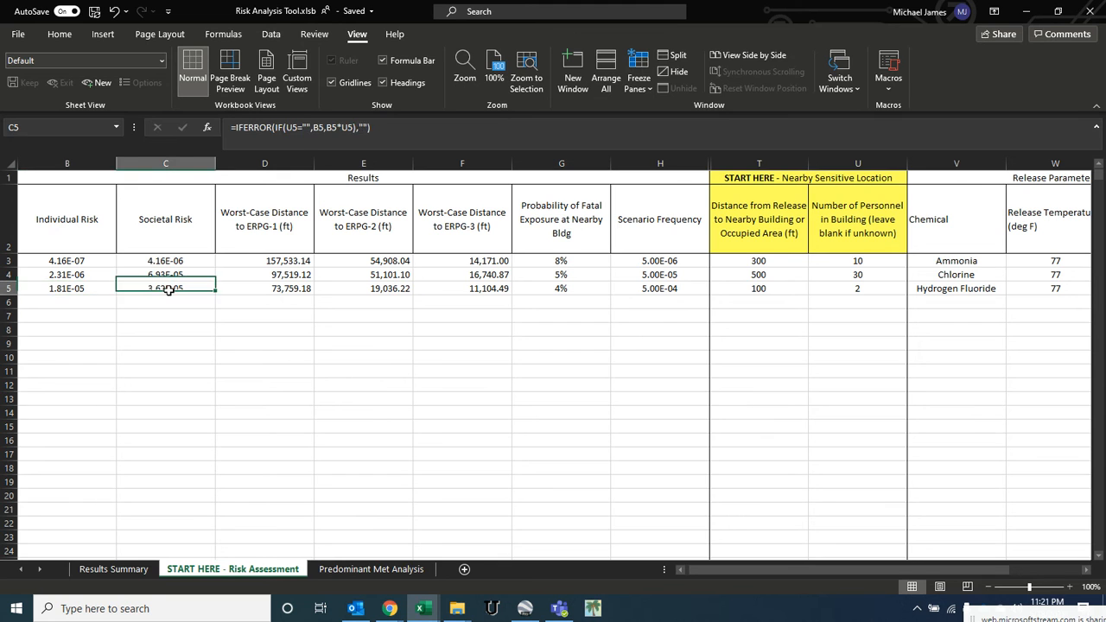
pyautogui.press('Left')
pyautogui.press('Left')
pyautogui.press('Right')
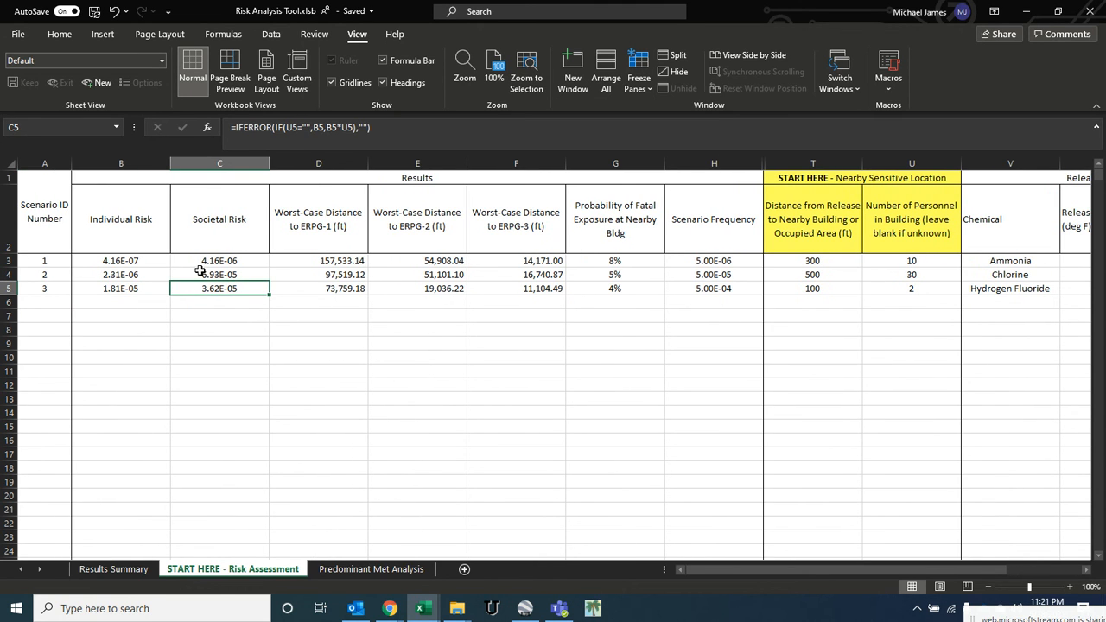
pyautogui.press('Right')
pyautogui.press('Right')
pyautogui.press('Right')
pyautogui.press('Right')
pyautogui.press('Right')
pyautogui.press('Right')
pyautogui.press('Right')
pyautogui.press('Right')
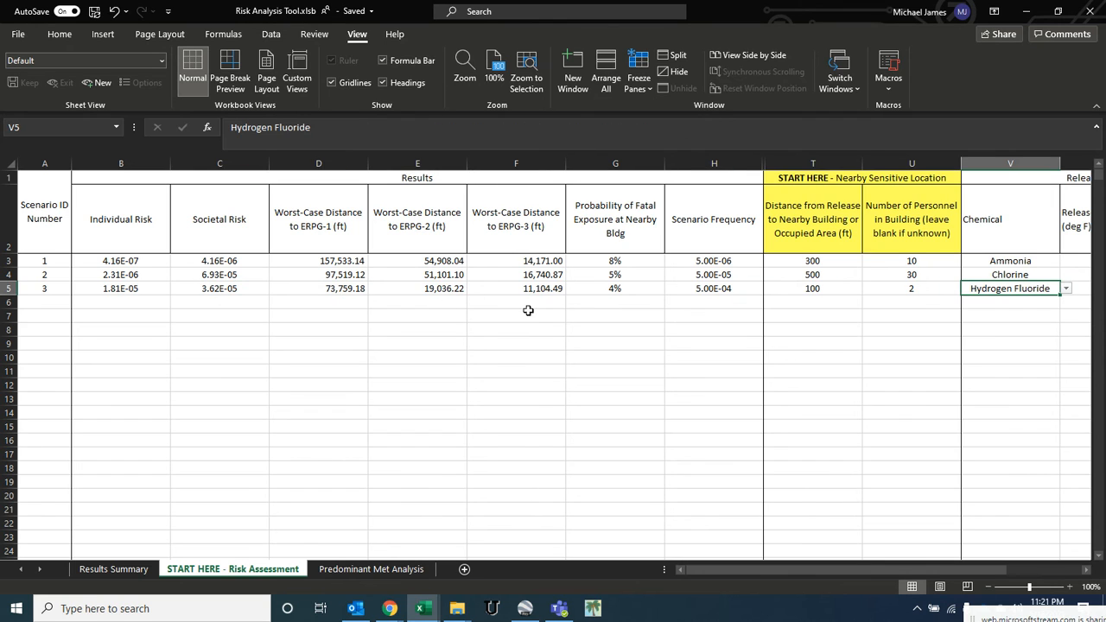
pyautogui.click(192, 295)
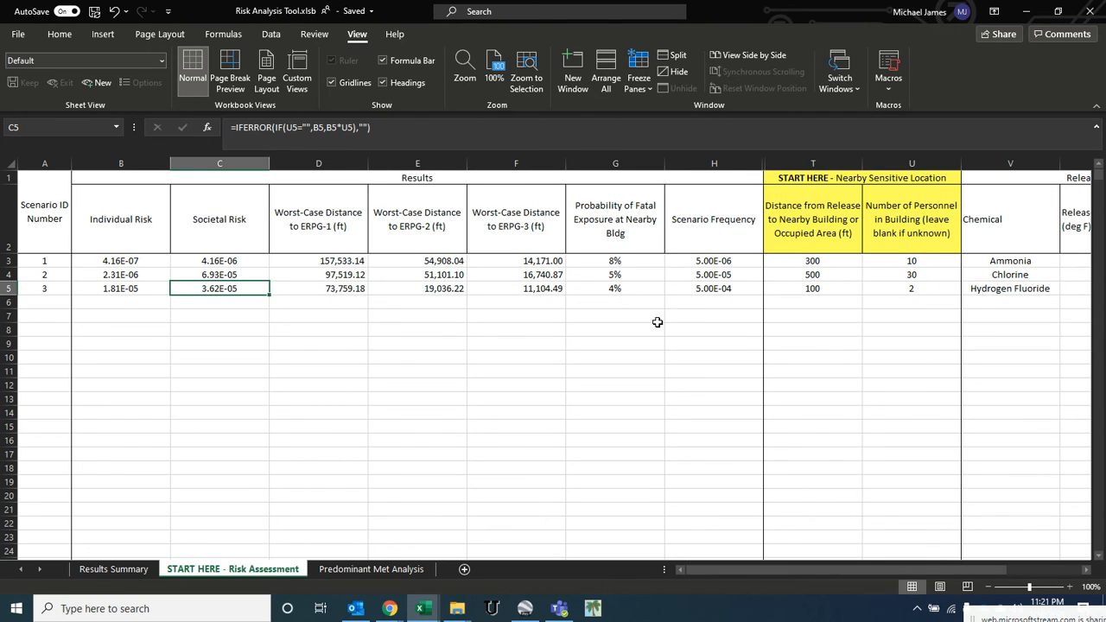
# - Start a fourth scenario row by entering Benzene as the chemical
pyautogui.click(824, 302)
pyautogui.click(908, 302)
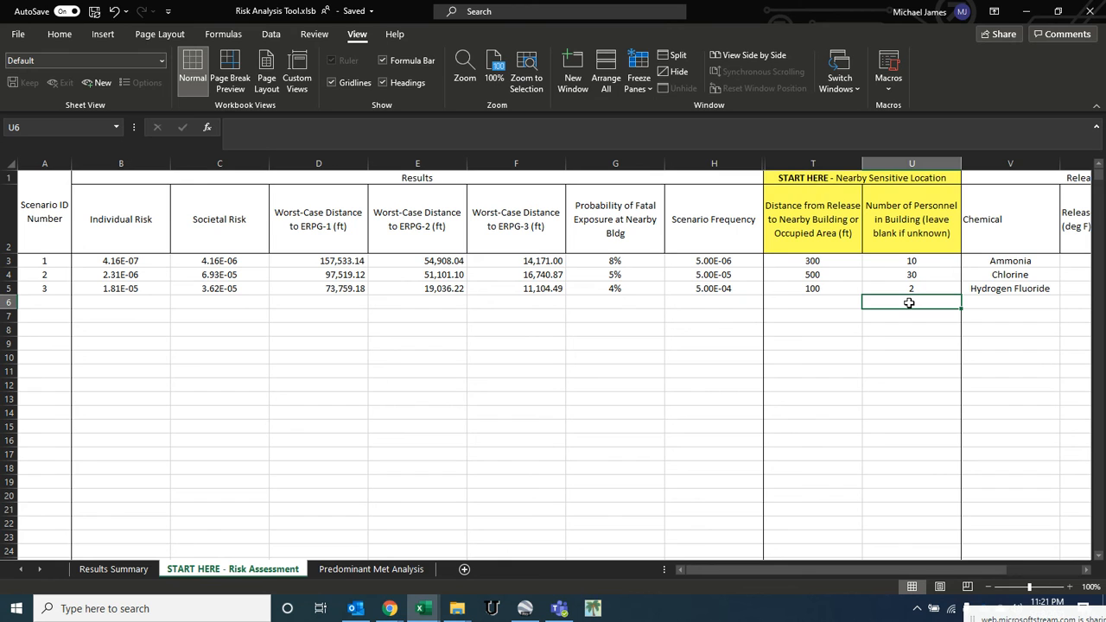
pyautogui.click(834, 300)
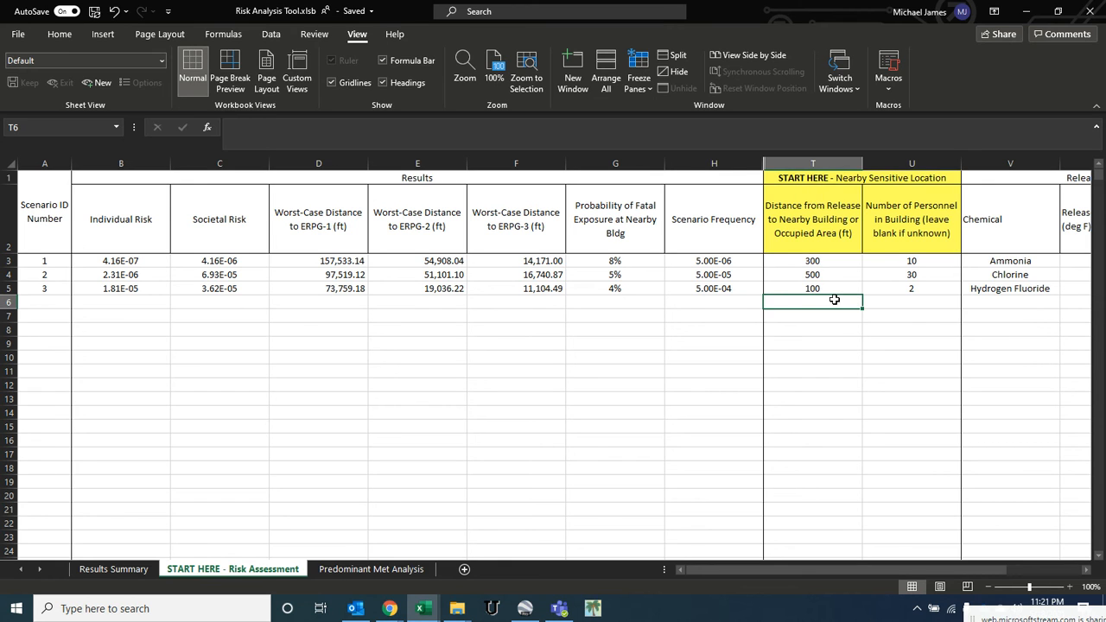
pyautogui.press('Right')
pyautogui.press('Right')
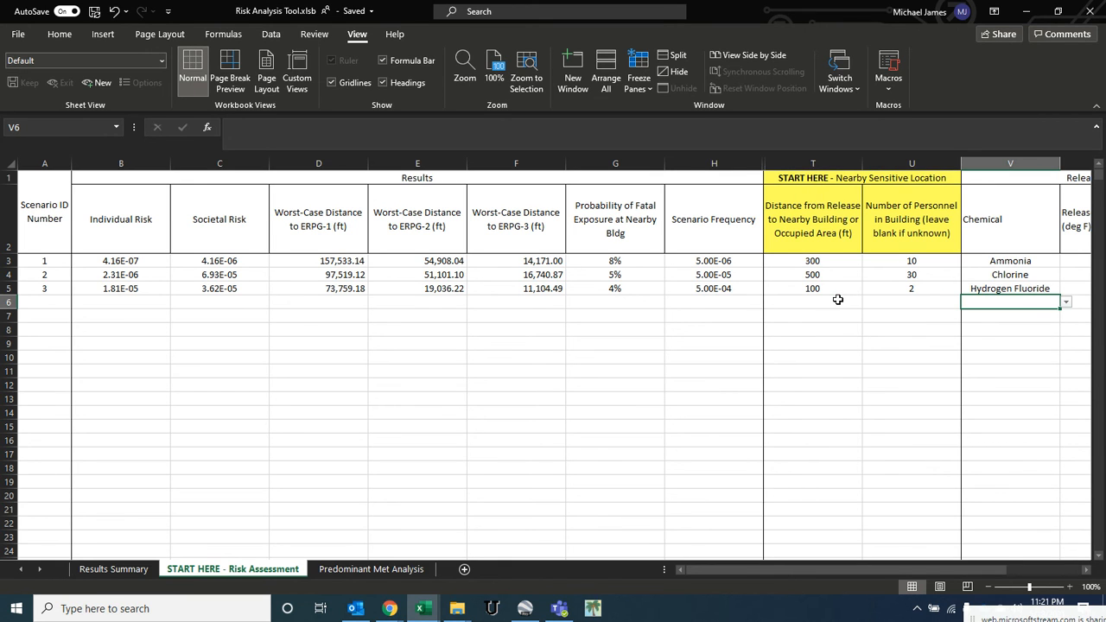
pyautogui.hscroll(2, 837, 300)
pyautogui.write('B')
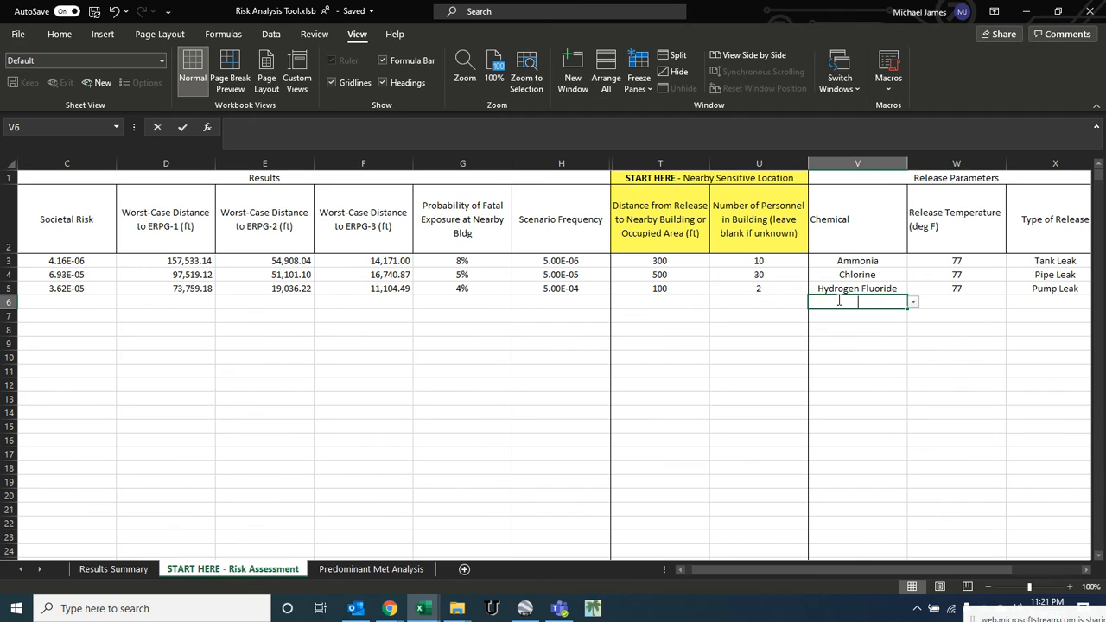
pyautogui.write('enzene')
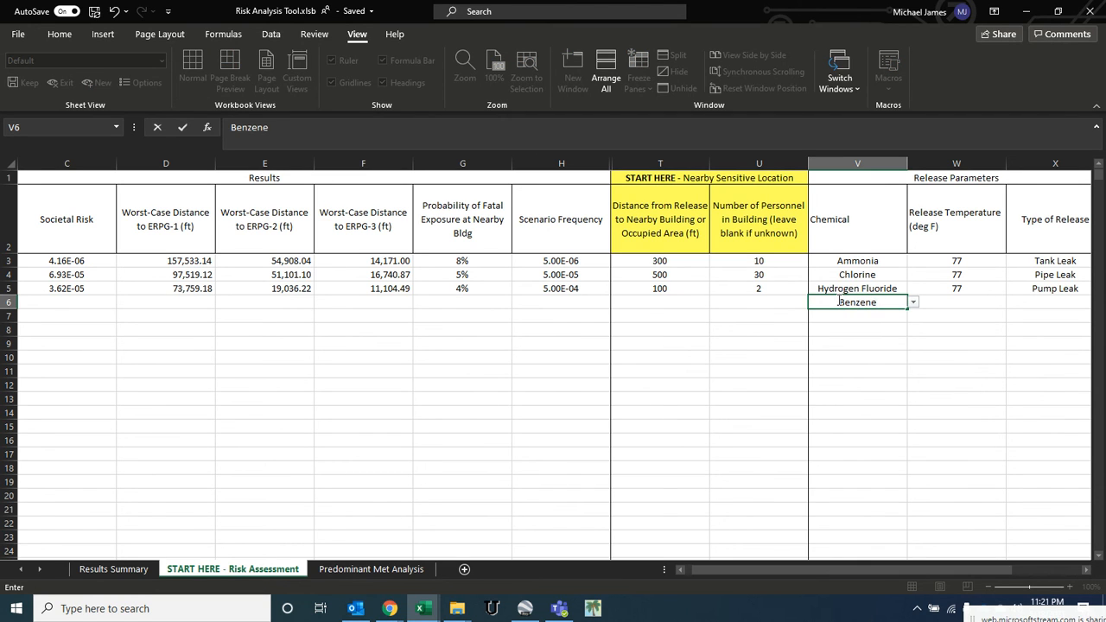
pyautogui.press('Tab')
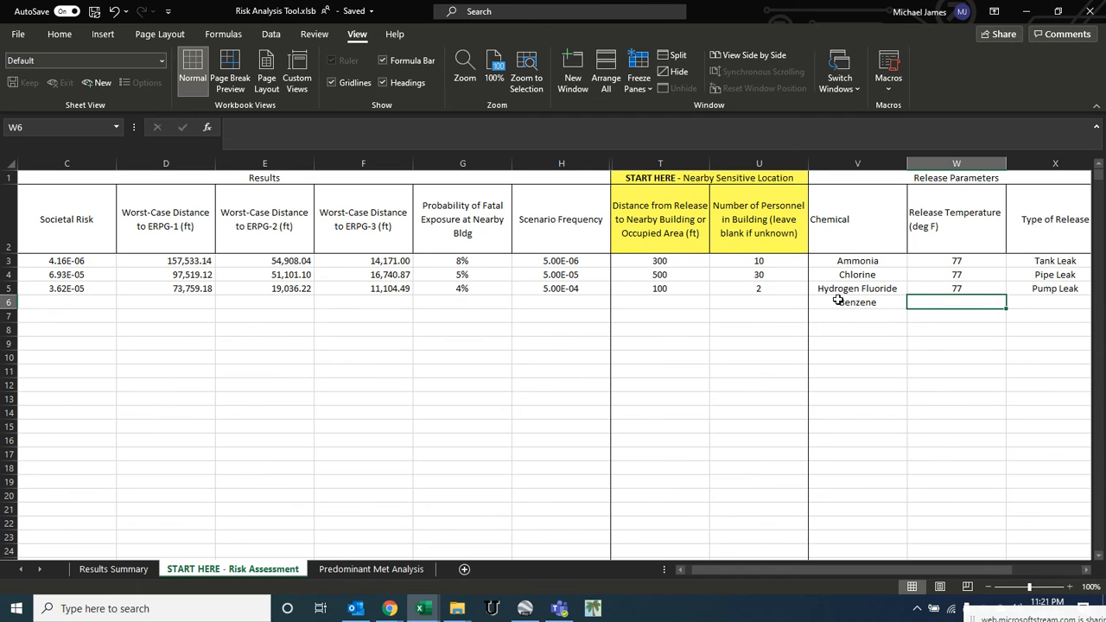
# - Set the benzene release temperature to 250 °F and the release type to Pump Leak
pyautogui.write('200')
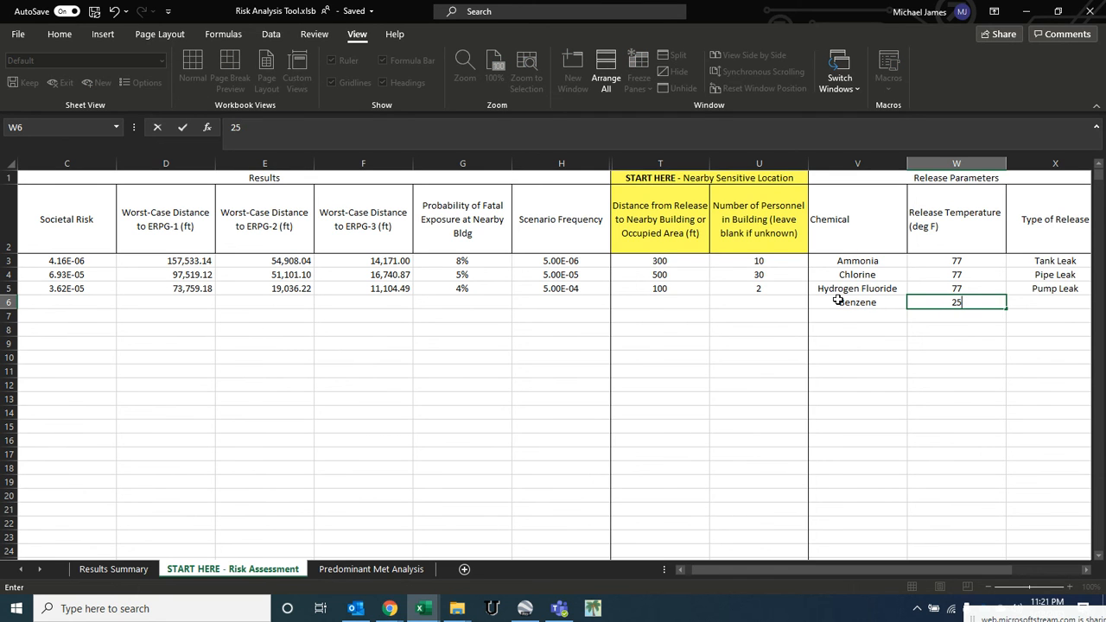
pyautogui.press('Tab')
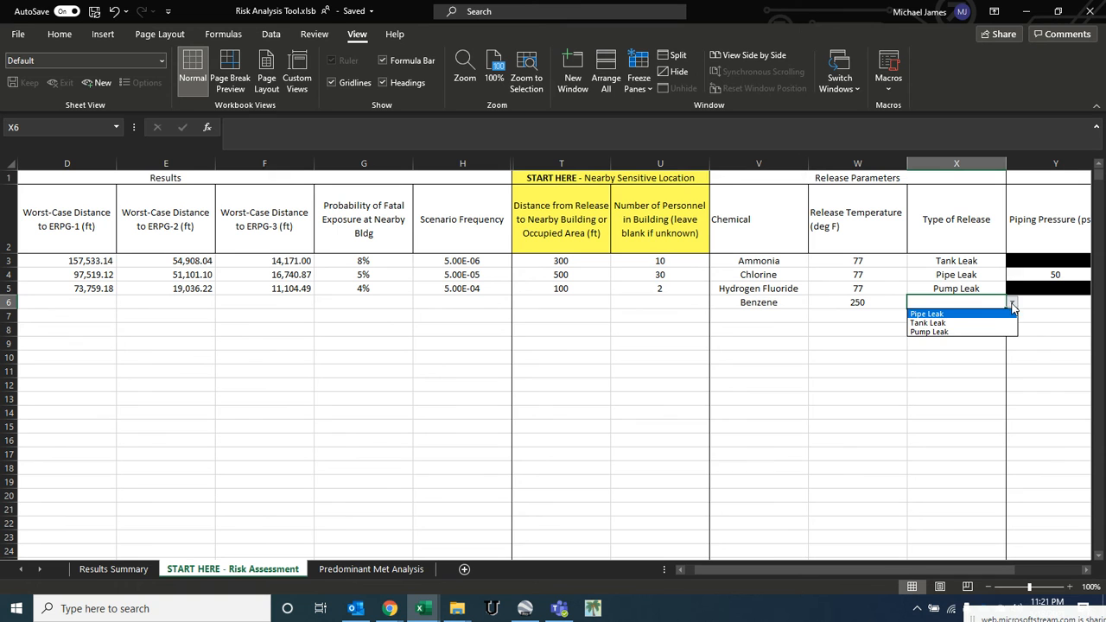
pyautogui.click(928, 332)
# - Enter pump flow 1000 gpm, discharge pressure 100 psig, leak duration 15 min and pump leak type Discharge Guillotine Break
pyautogui.press('Tab')
pyautogui.press('Tab')
pyautogui.press('Tab')
pyautogui.press('Tab')
pyautogui.press('Tab')
pyautogui.press('Tab')
pyautogui.press('Tab')
pyautogui.press('Tab')
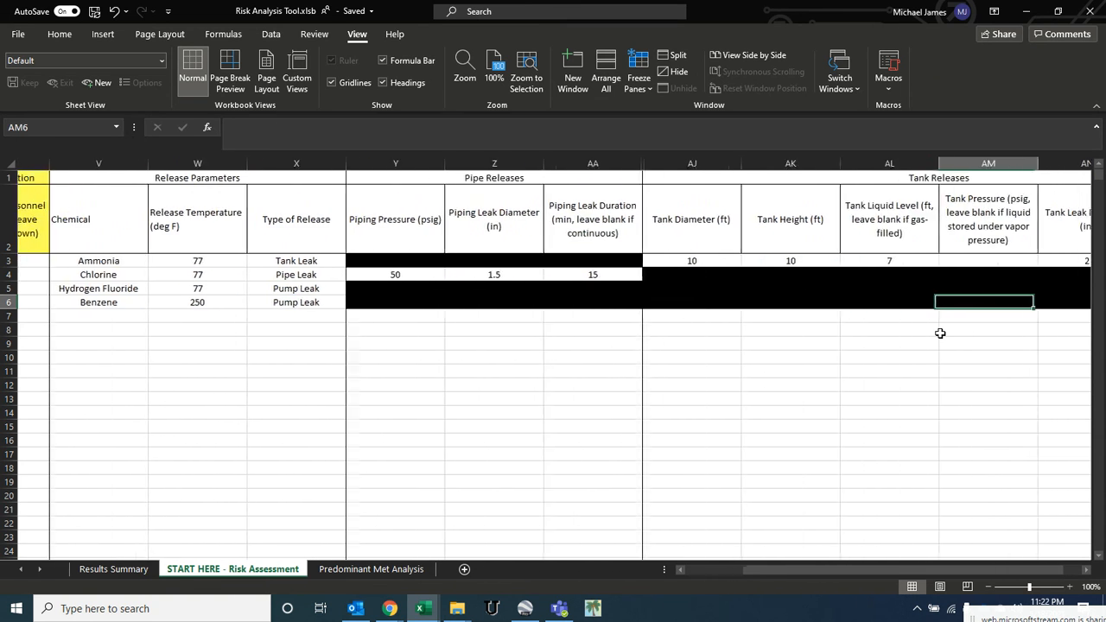
pyautogui.hotkey('shift', 'Tab')
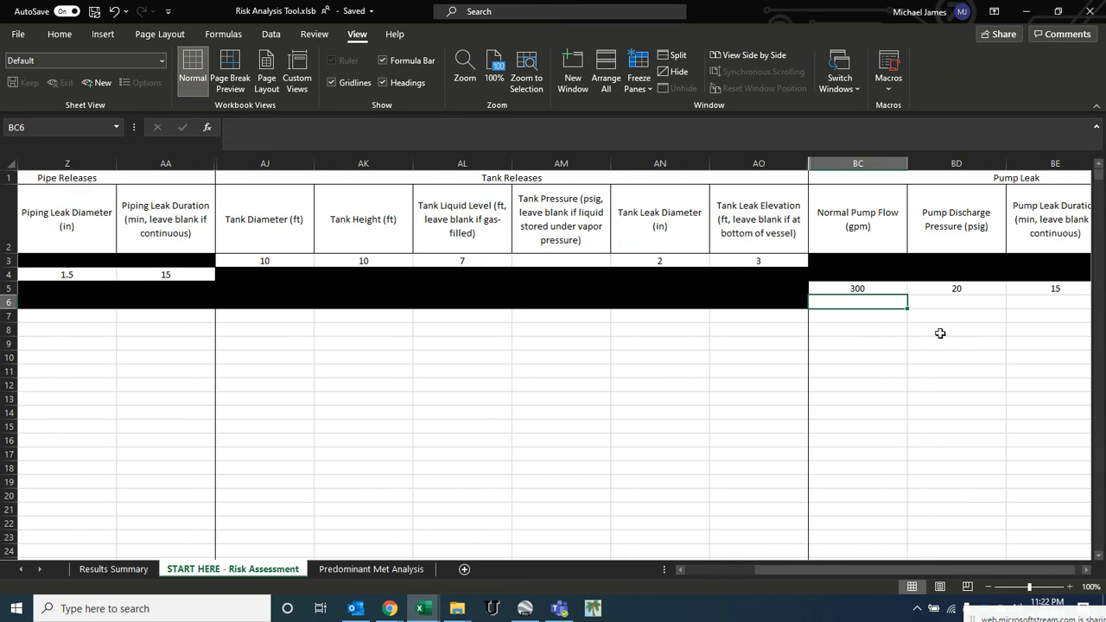
pyautogui.write('1000')
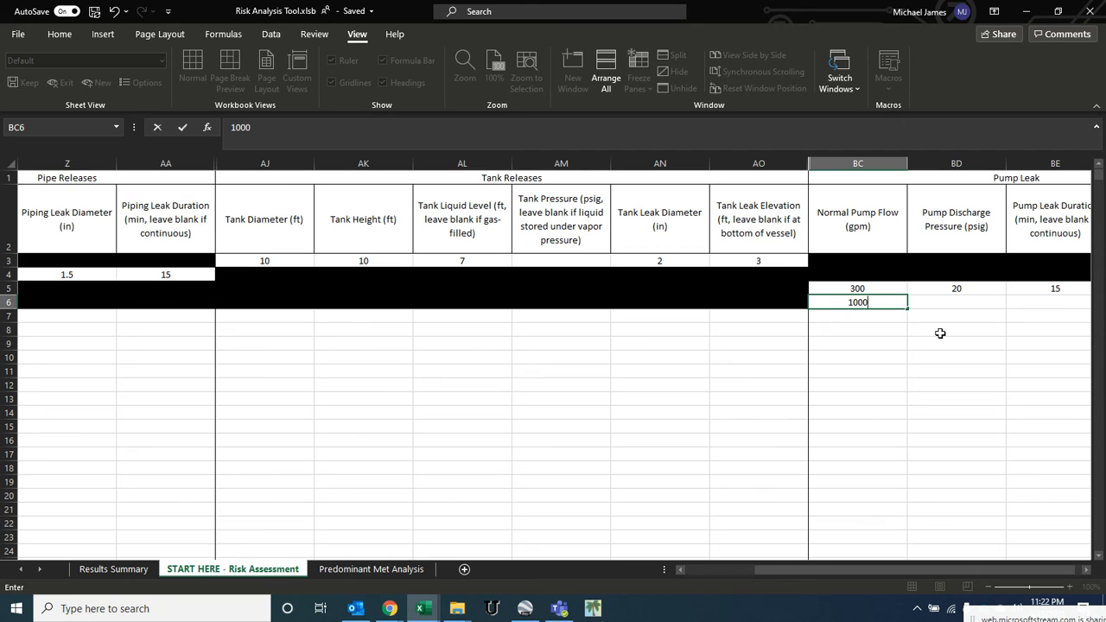
pyautogui.press('Tab')
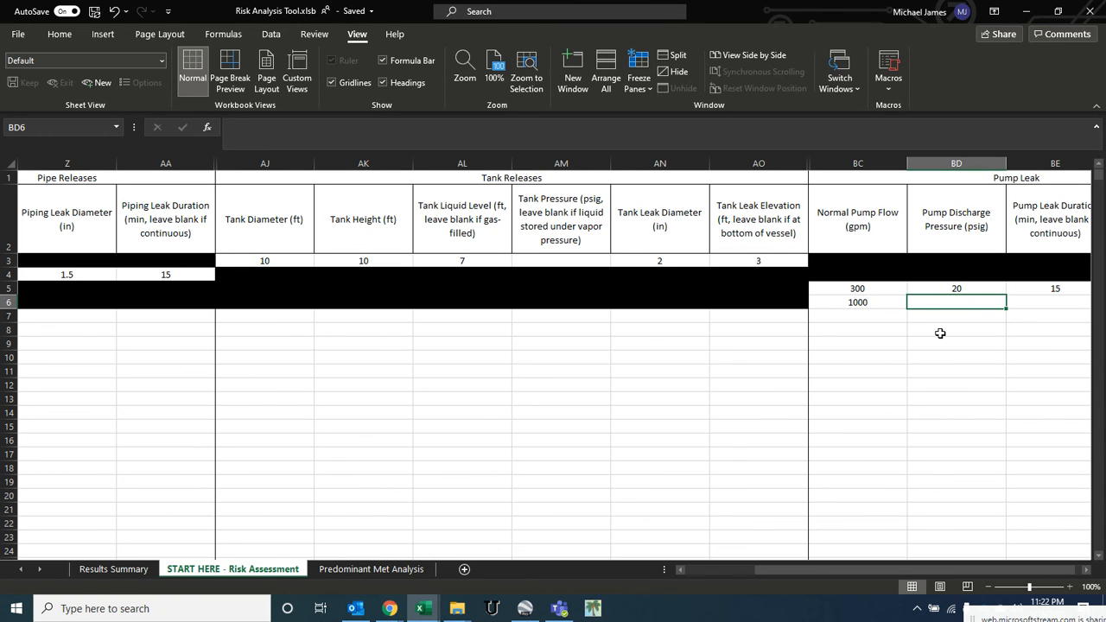
pyautogui.write('100')
pyautogui.press('Tab')
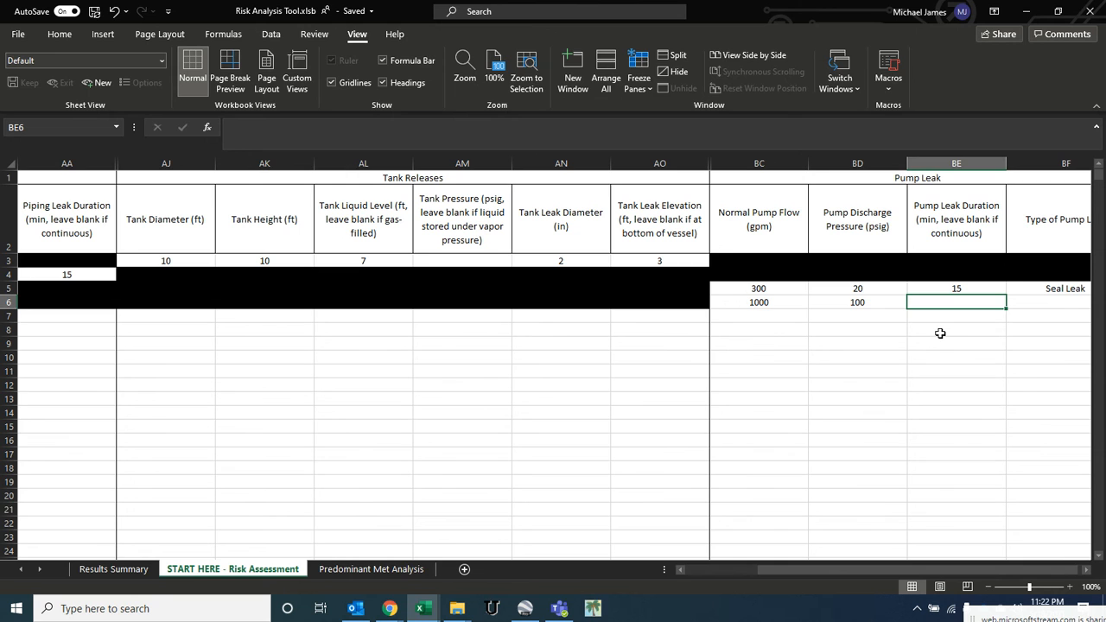
pyautogui.write('15')
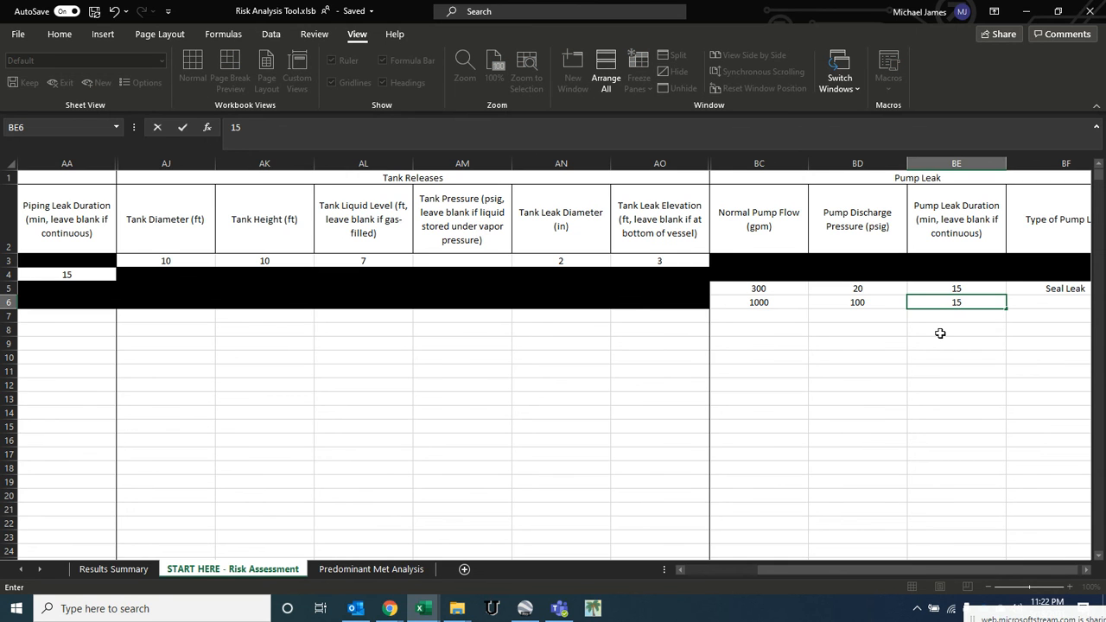
pyautogui.press('Tab')
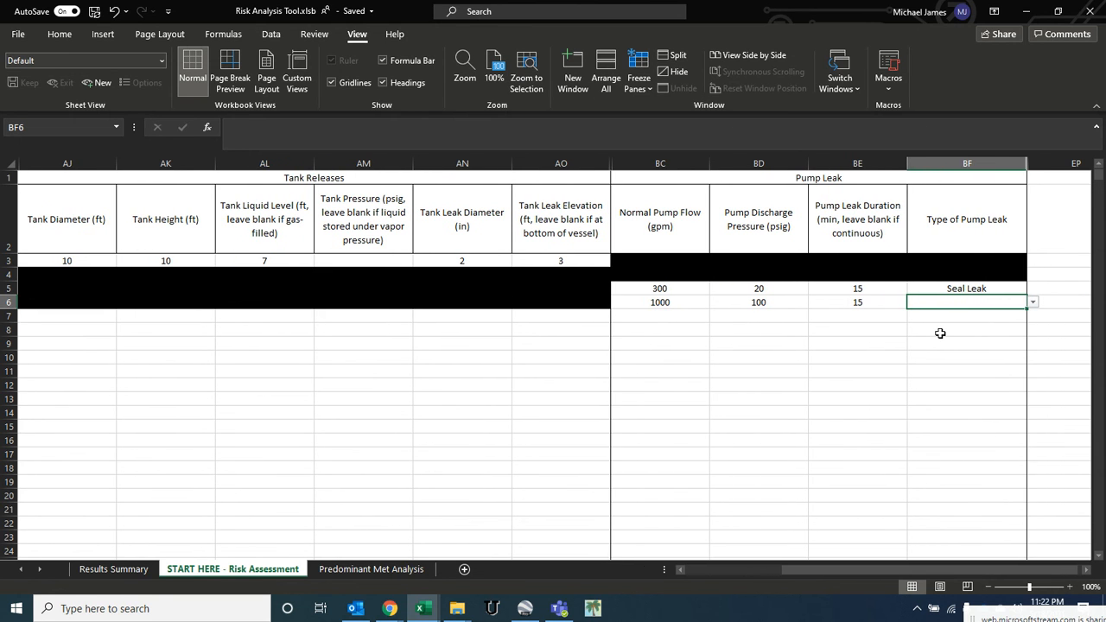
pyautogui.click(1032, 302)
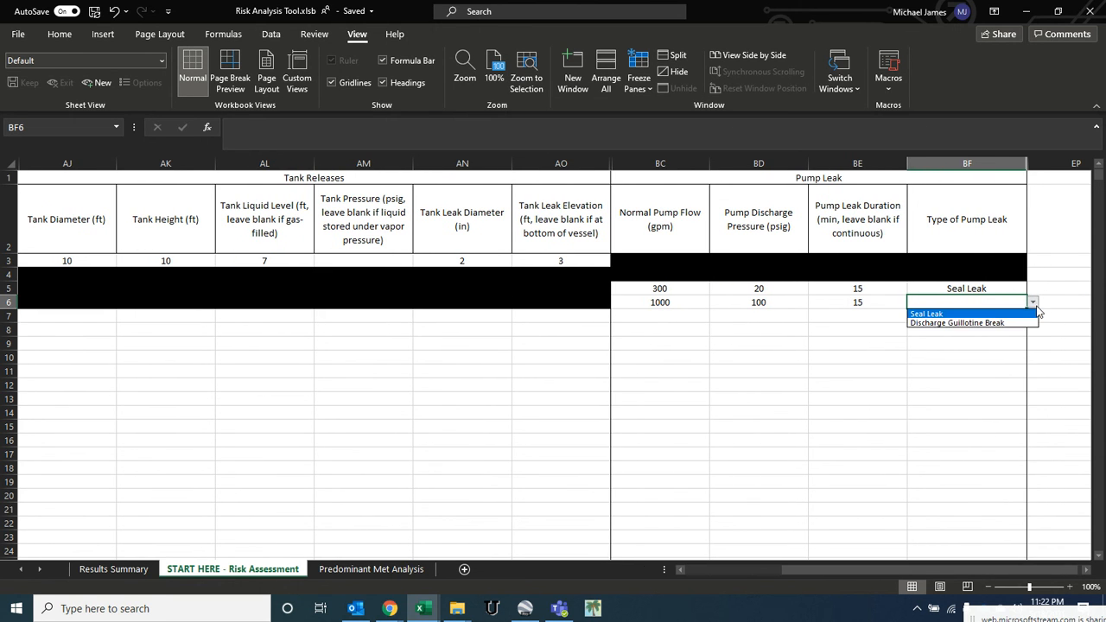
pyautogui.click(984, 323)
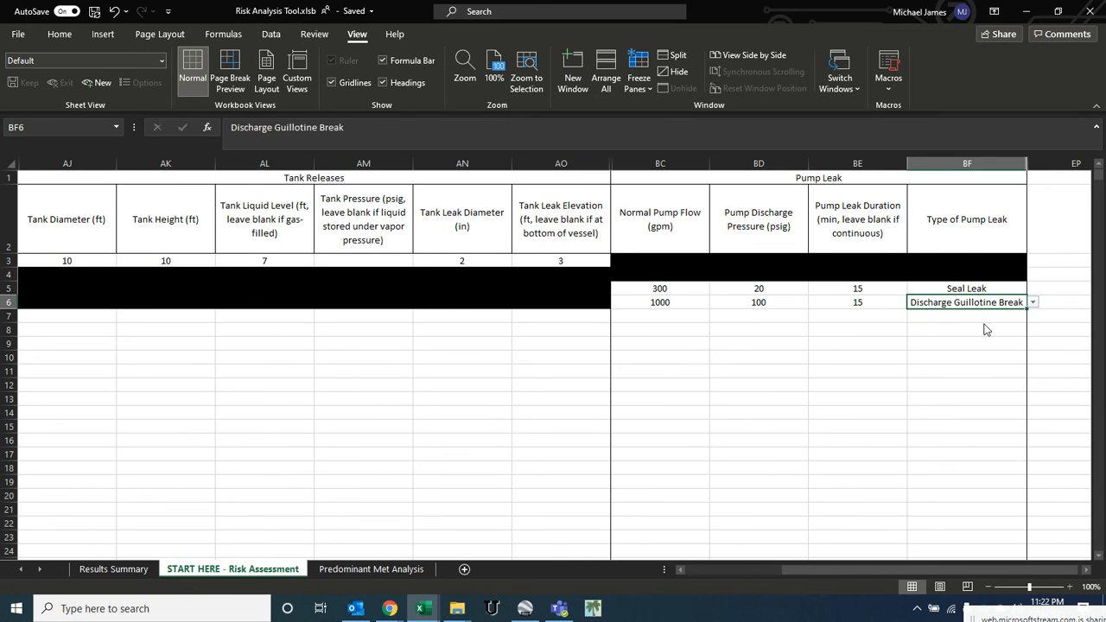
# - Enter 10 personnel and 500 ft as the distance to the nearby building for the benzene scenario
pyautogui.click(875, 307)
pyautogui.press('Left')
pyautogui.press('Left')
pyautogui.press('Left')
pyautogui.press('Left')
pyautogui.press('Left')
pyautogui.press('Left')
pyautogui.press('Left')
pyautogui.press('Left')
pyautogui.press('Left')
pyautogui.press('Left')
pyautogui.press('Left')
pyautogui.press('Left')
pyautogui.press('Left')
pyautogui.press('Left')
pyautogui.press('Left')
pyautogui.press('Left')
pyautogui.press('Left')
pyautogui.press('Left')
pyautogui.press('Left')
pyautogui.press('Left')
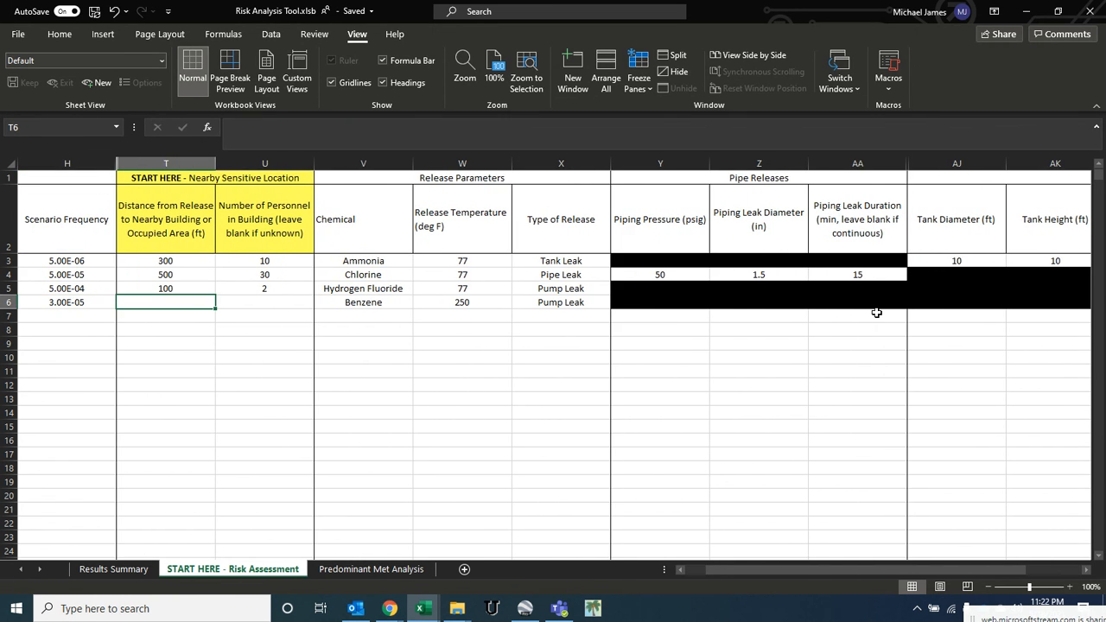
pyautogui.press('Right')
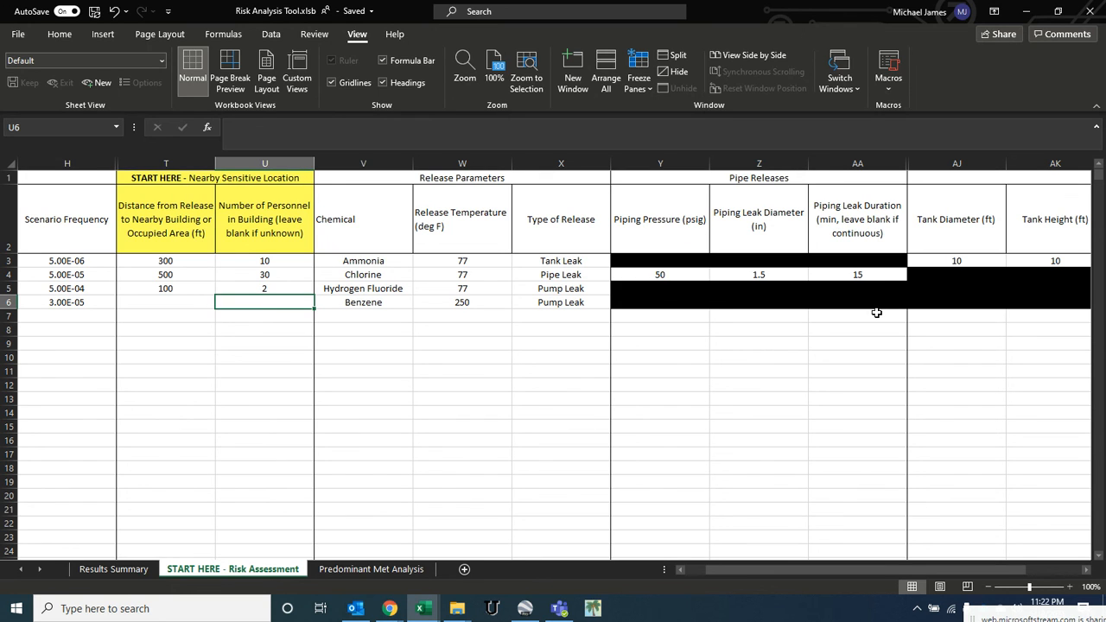
pyautogui.write('10')
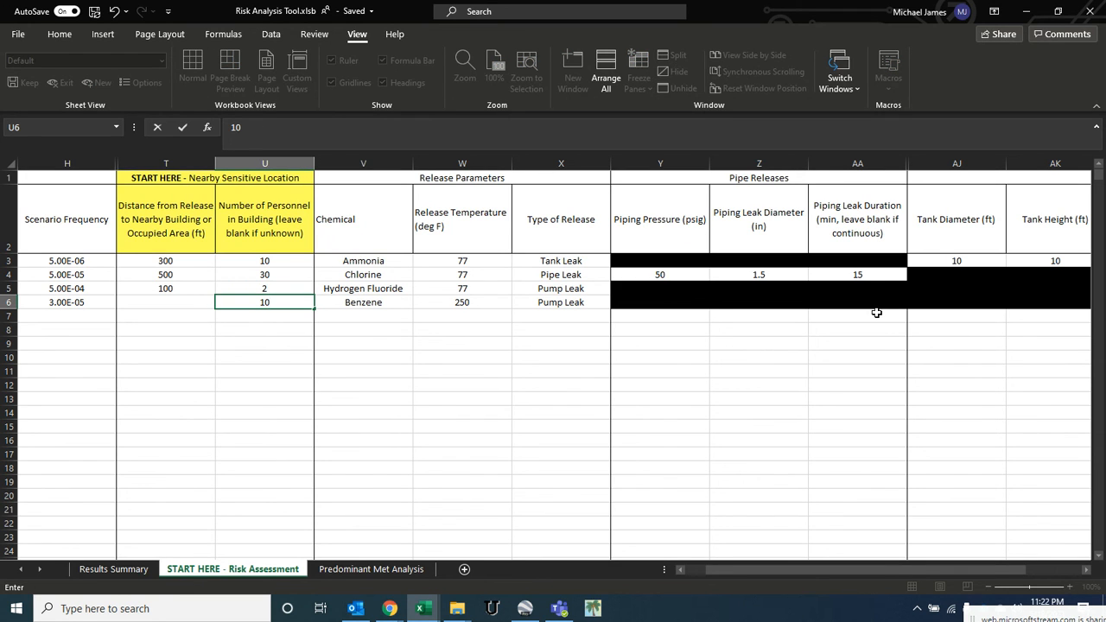
pyautogui.press('Left')
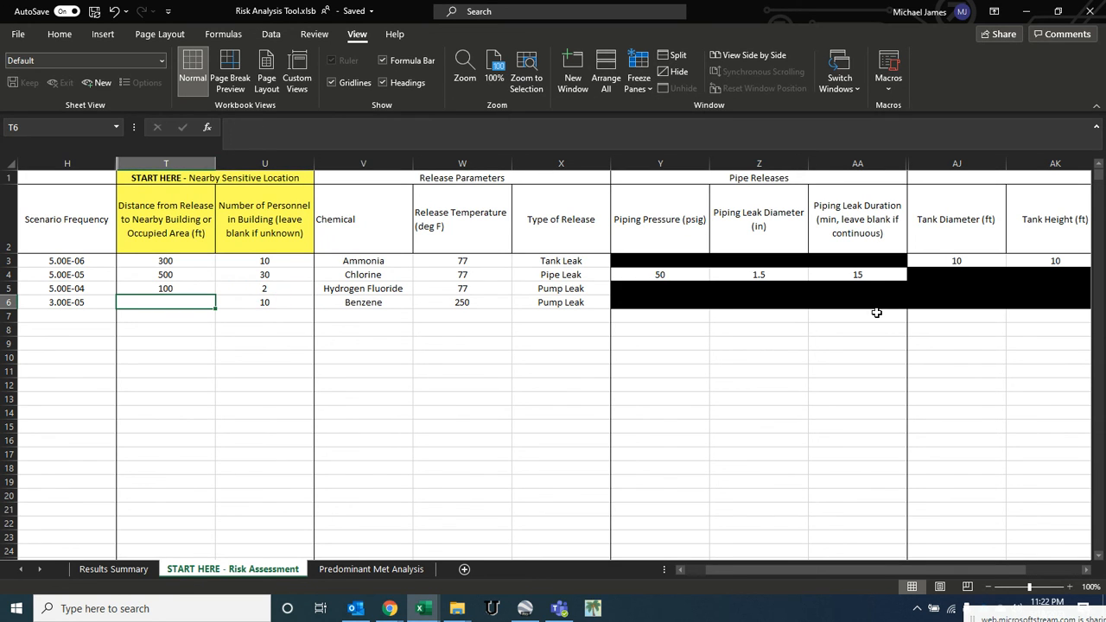
pyautogui.write('500')
pyautogui.hotkey('ctrl', 'Left')
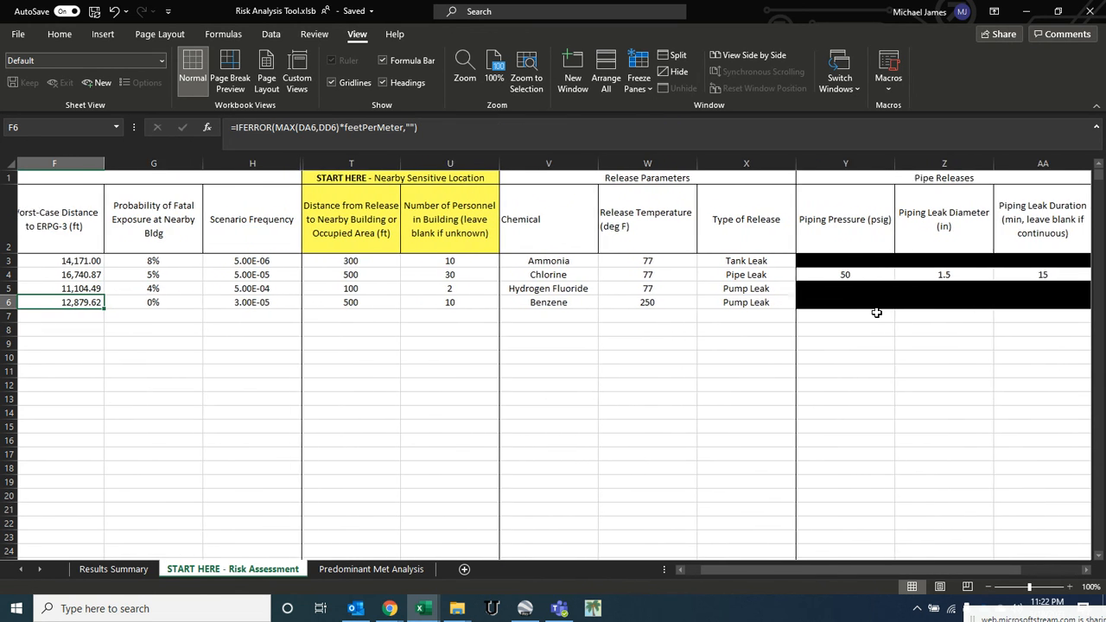
# - Review the calculated risk values, ERPG distances and formulas for the benzene scenario
pyautogui.hotkey('ctrl', 'Left')
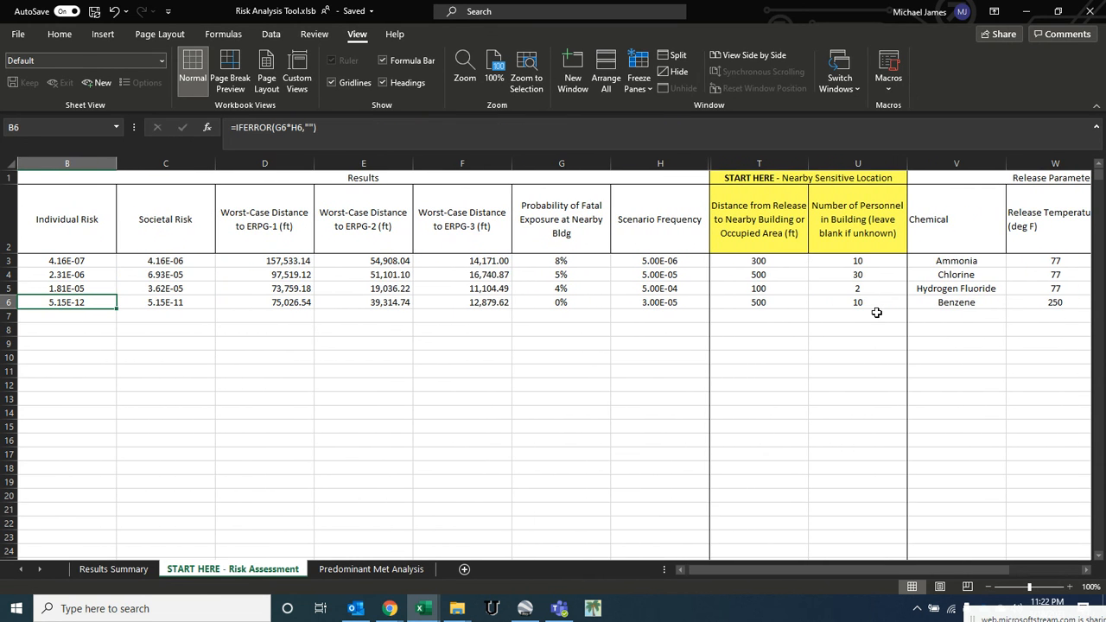
pyautogui.click(529, 308)
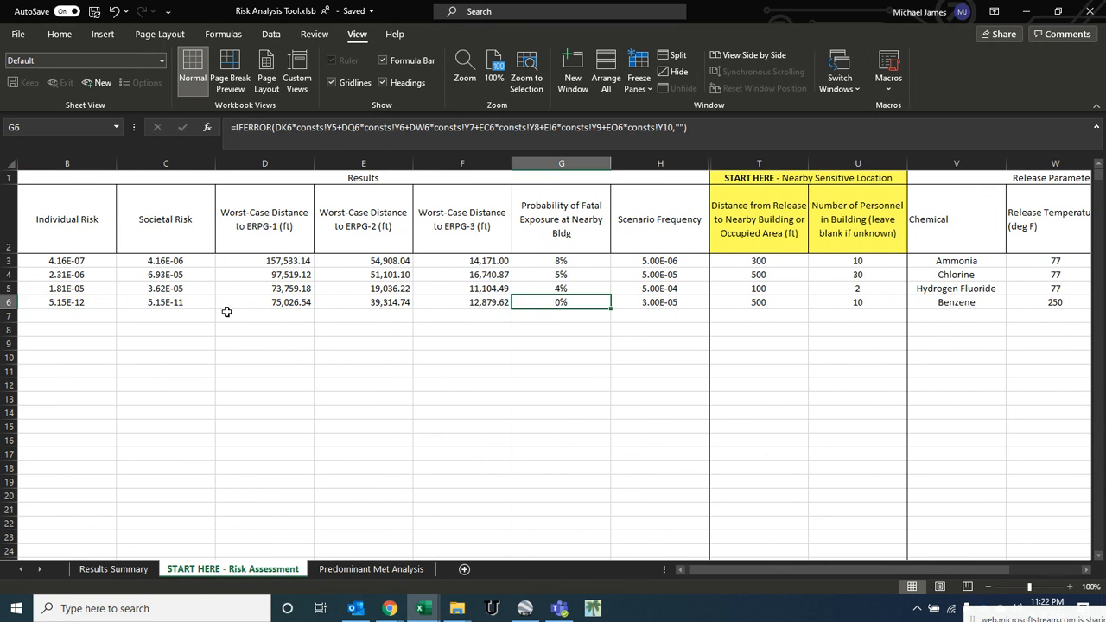
pyautogui.press('Left')
pyautogui.press('Left')
pyautogui.press('Left')
pyautogui.press('Left')
pyautogui.press('Left')
pyautogui.press('Right')
pyautogui.press('Right')
pyautogui.press('Right')
pyautogui.press('Right')
pyautogui.press('Right')
pyautogui.press('Left')
pyautogui.press('Left')
pyautogui.click(269, 302)
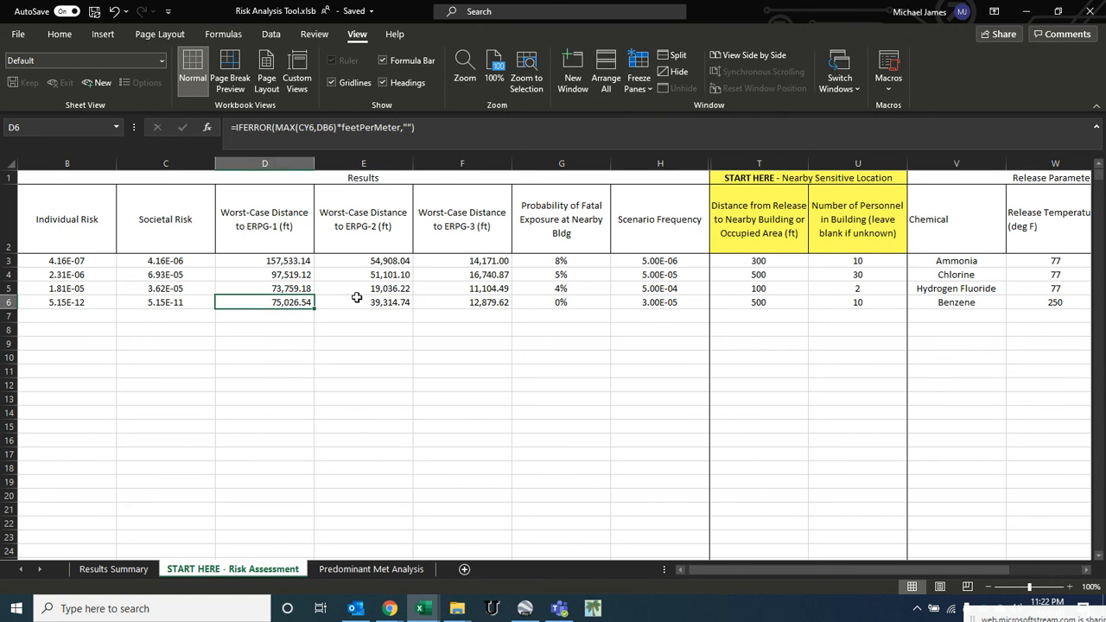
pyautogui.click(360, 300)
pyautogui.click(499, 313)
pyautogui.click(496, 305)
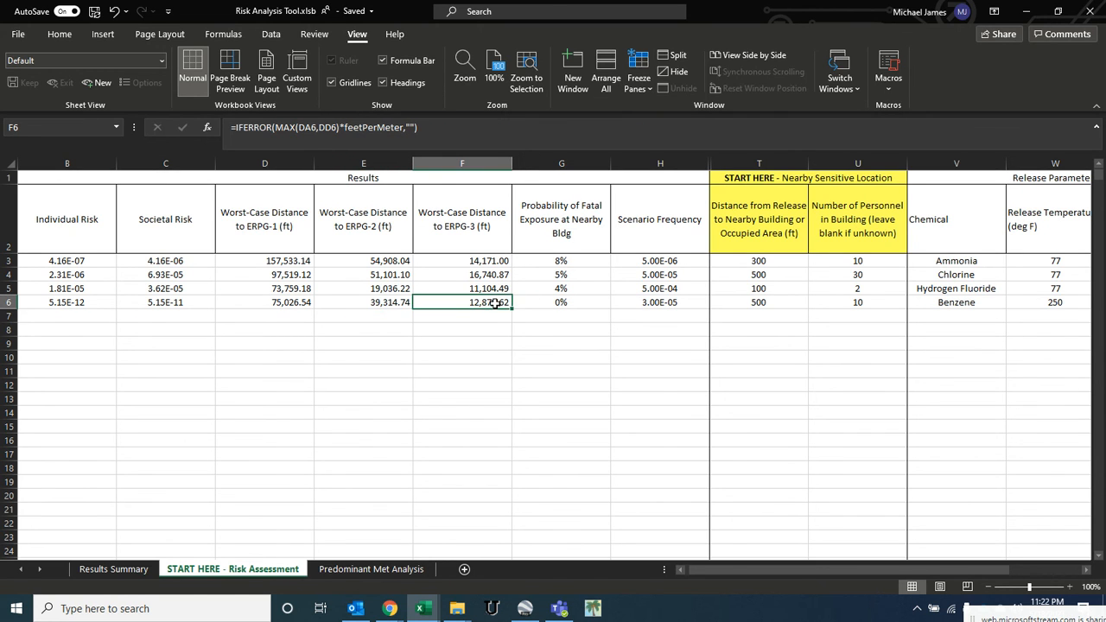
pyautogui.click(596, 301)
pyautogui.click(759, 304)
pyautogui.click(546, 302)
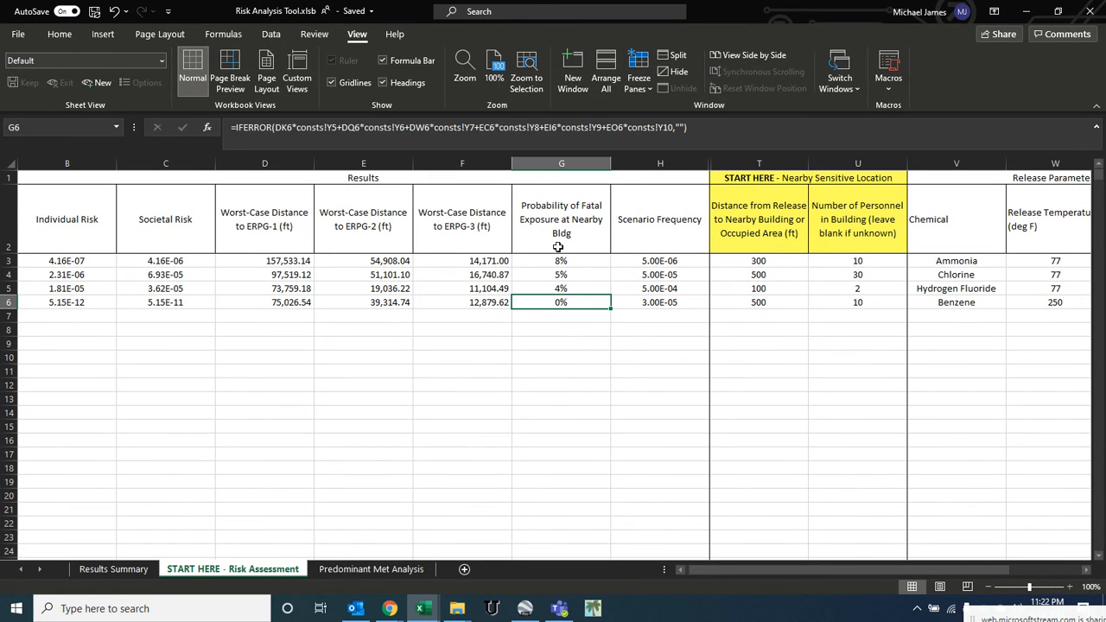
pyautogui.press('Left')
pyautogui.hotkey('ctrl', 'Left')
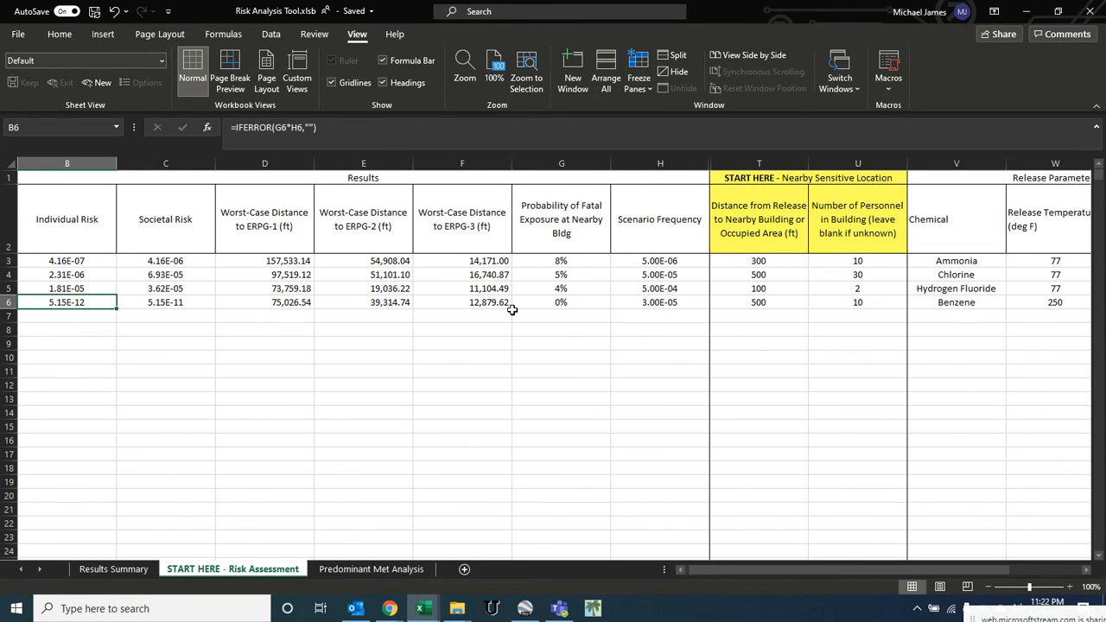
# - Inspect the benzene row's scenario frequency and release temperature cells
pyautogui.hscroll(-1, 404, 320)
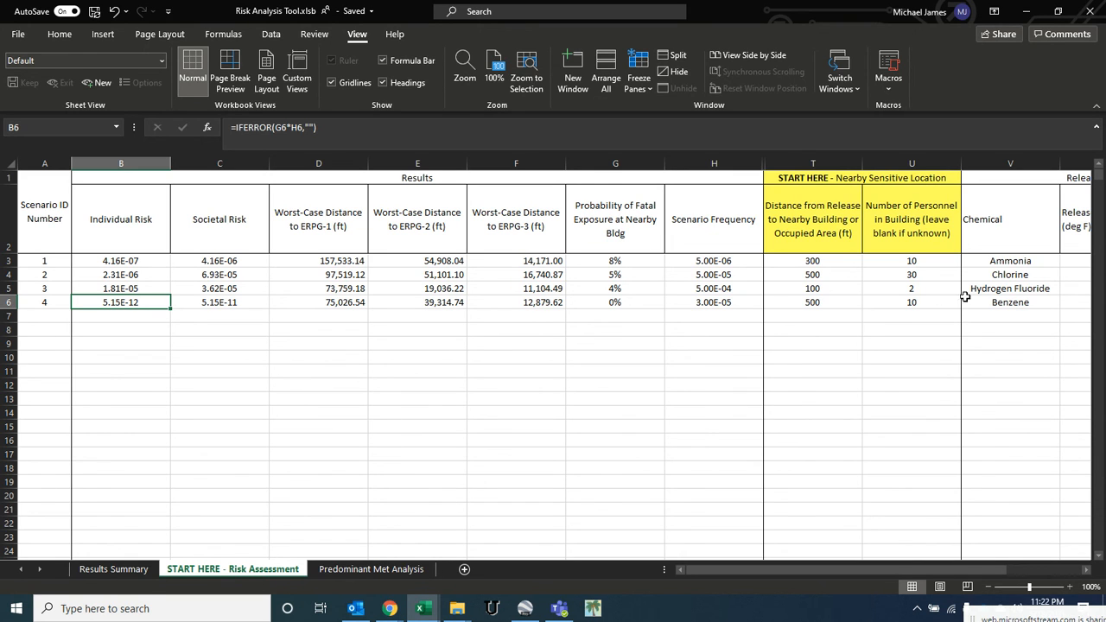
pyautogui.press('Right')
pyautogui.press('Right')
pyautogui.press('Right')
pyautogui.press('Right')
pyautogui.press('Right')
pyautogui.press('Right')
pyautogui.press('Right')
pyautogui.press('Right')
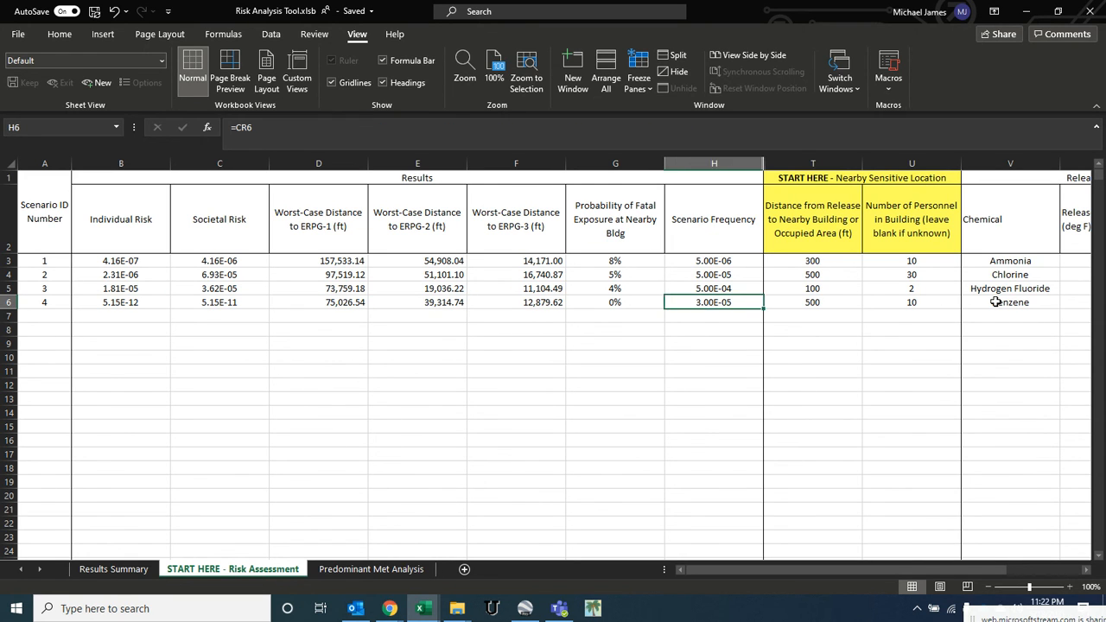
pyautogui.press('Right')
pyautogui.press('Right')
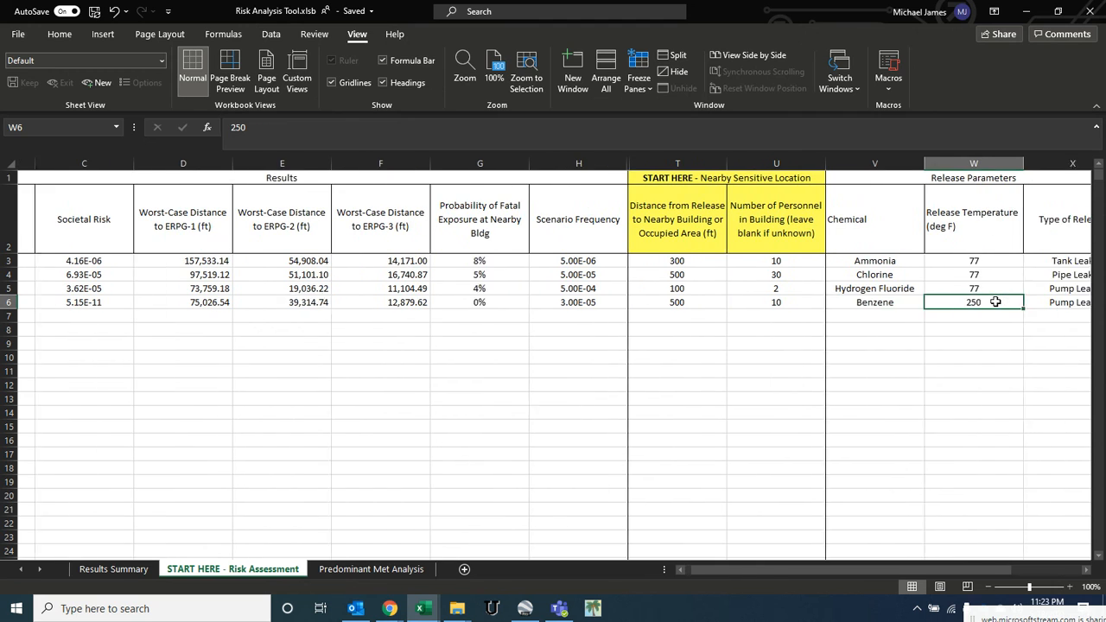